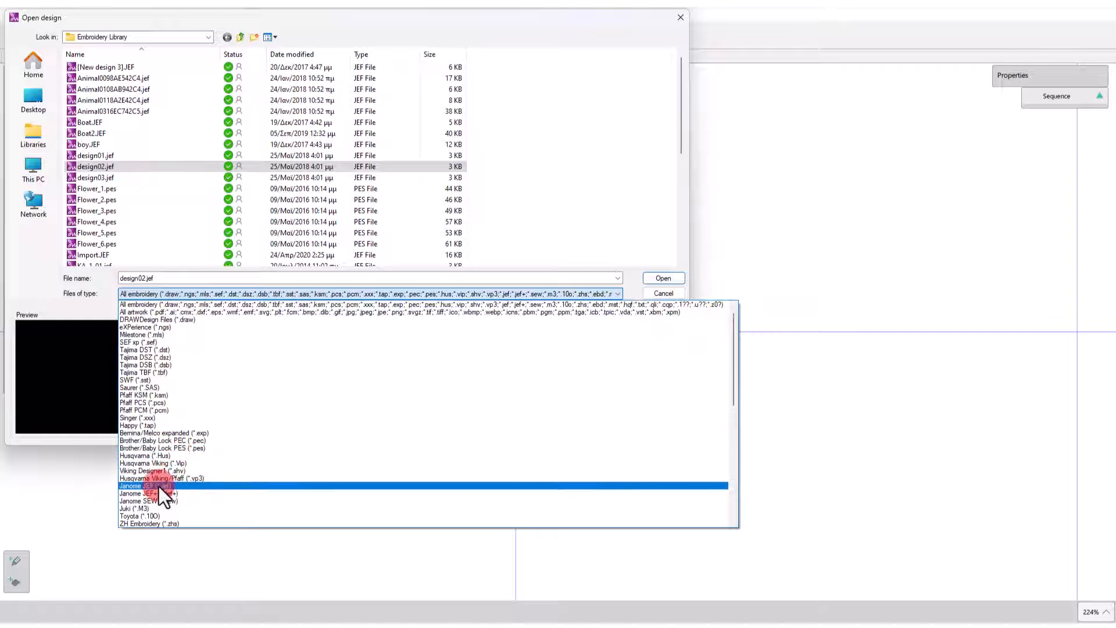
Step: Filter the Embroidery Library files to Janome JEF and open Raw-convert-curves.JEF
{"action": "left_click", "coordinate": [159, 486]}
{"action": "left_click", "coordinate": [97, 178]}
{"action": "scroll", "coordinate": [118, 208], "scroll_direction": "down", "scroll_amount": 2}
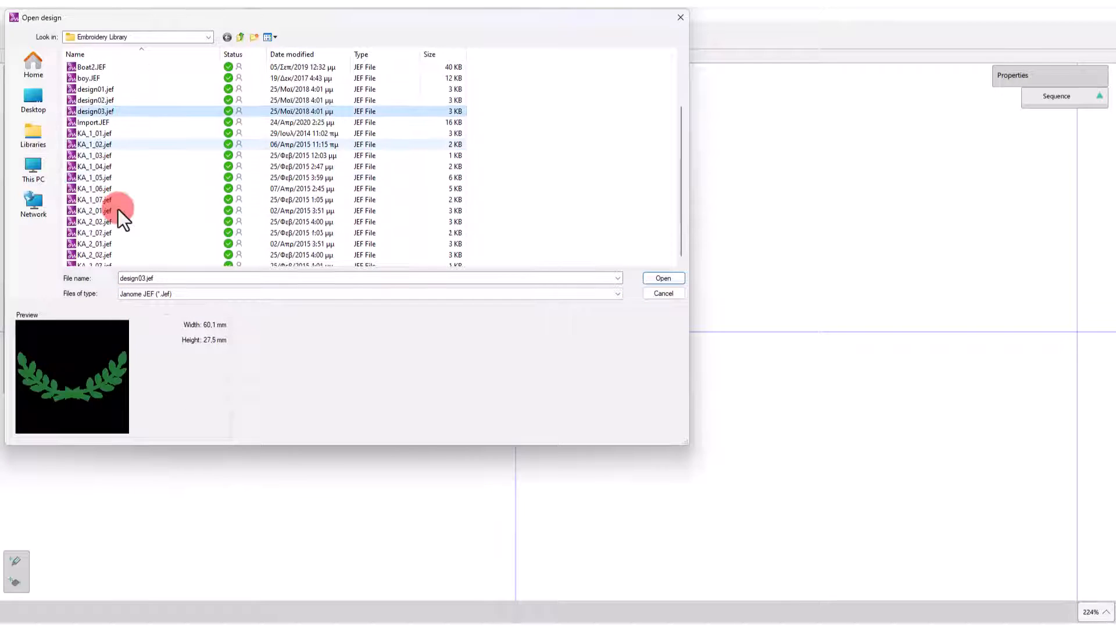
{"action": "left_click", "coordinate": [106, 245]}
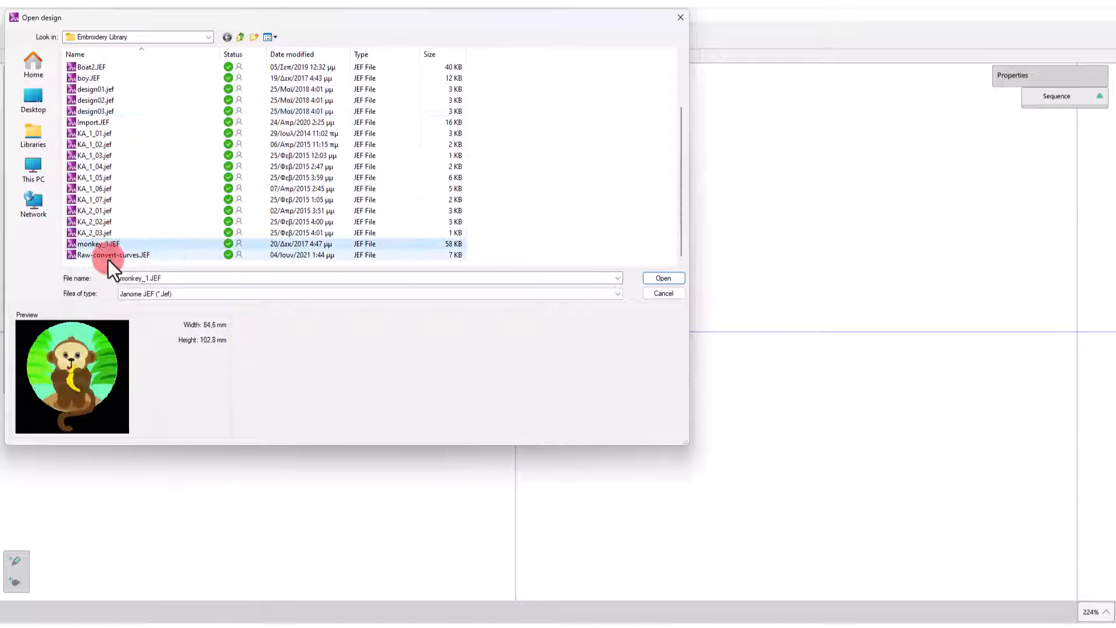
{"action": "left_click", "coordinate": [108, 257]}
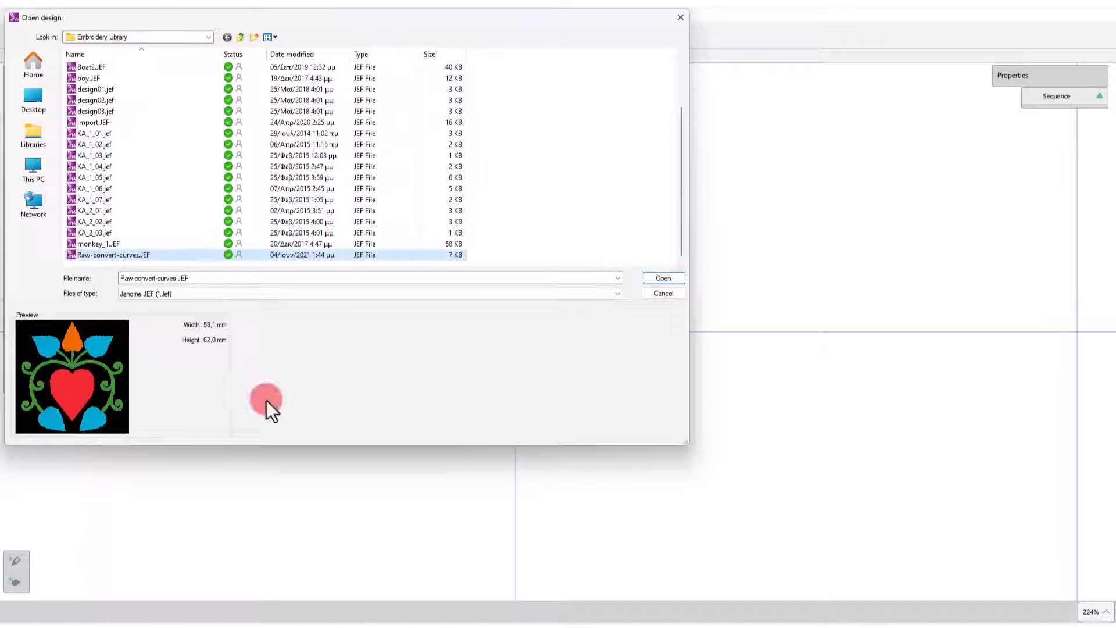
{"action": "left_click", "coordinate": [664, 279]}
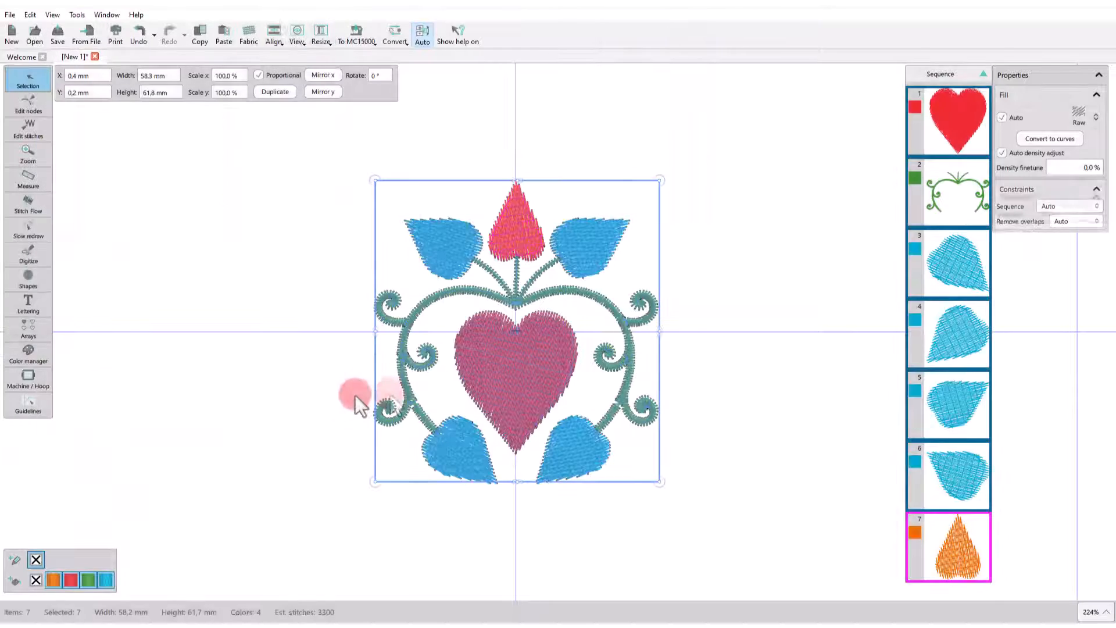
{"action": "scroll", "coordinate": [424, 203], "scroll_direction": "up", "scroll_amount": 3}
{"action": "left_click", "coordinate": [261, 354]}
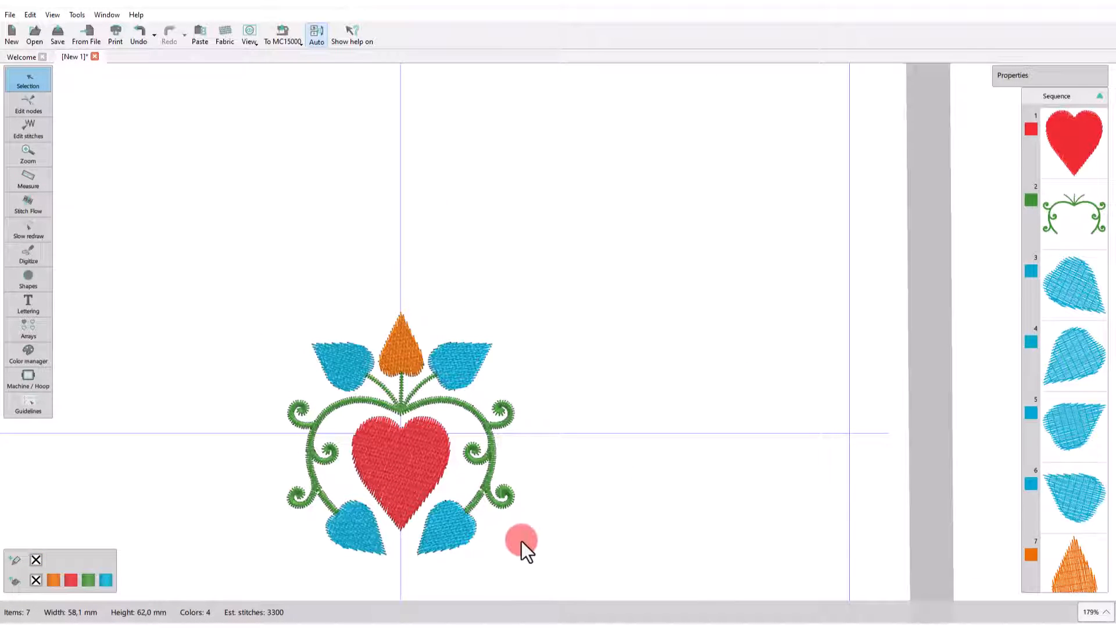
Step: Add the lettering "Spring love" starting just left of the orange petal at the design's upper edge
{"action": "left_click", "coordinate": [28, 305]}
{"action": "left_click", "coordinate": [169, 330]}
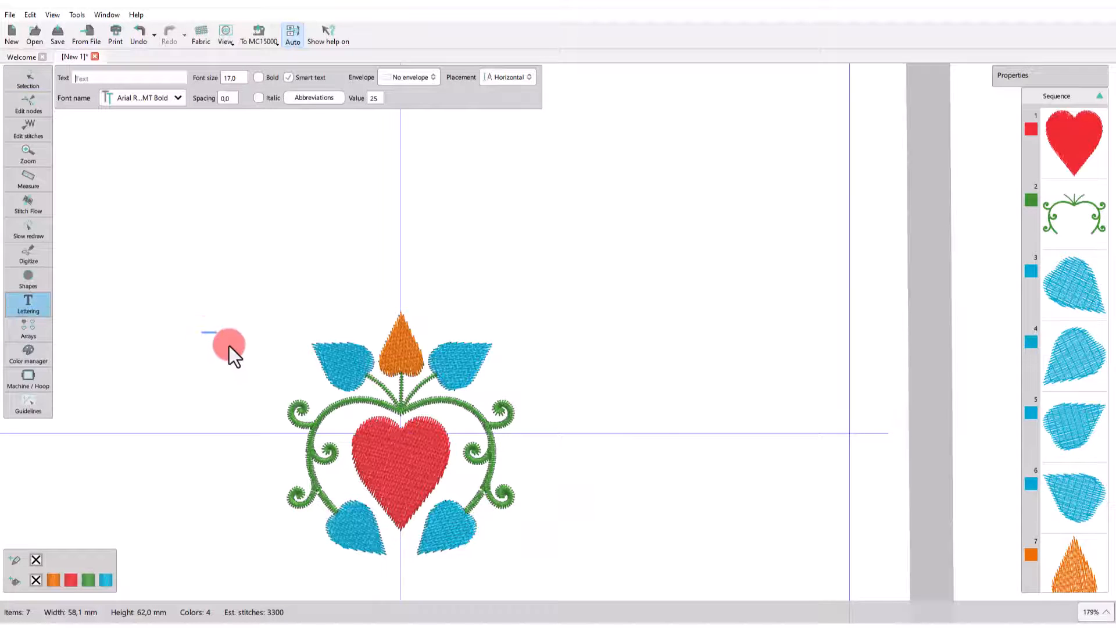
{"action": "type", "text": "Spr"}
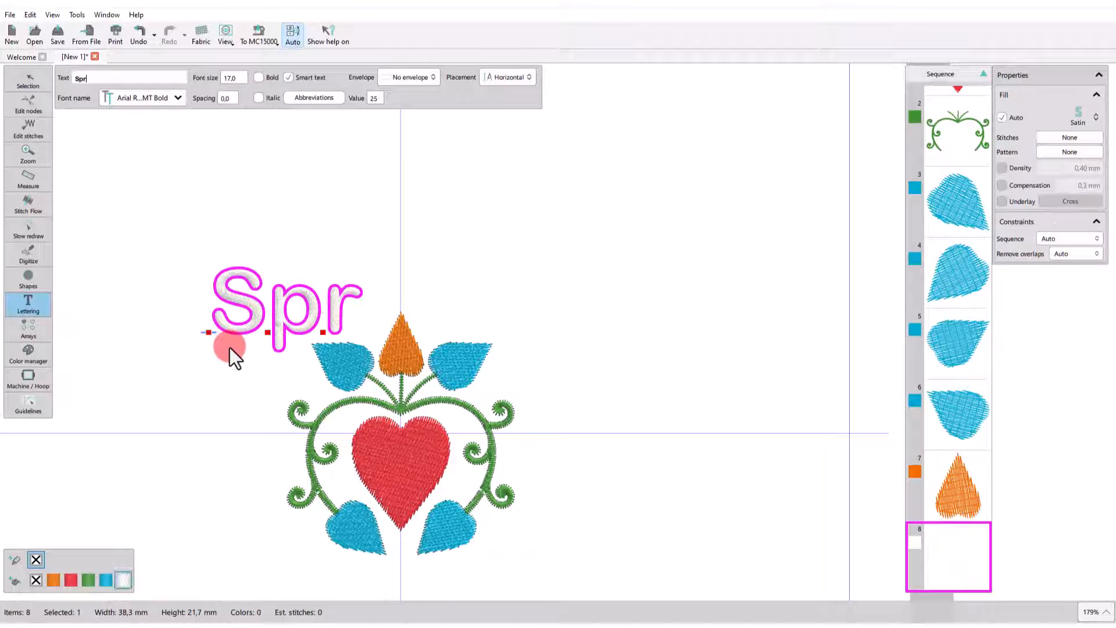
{"action": "type", "text": "ing love"}
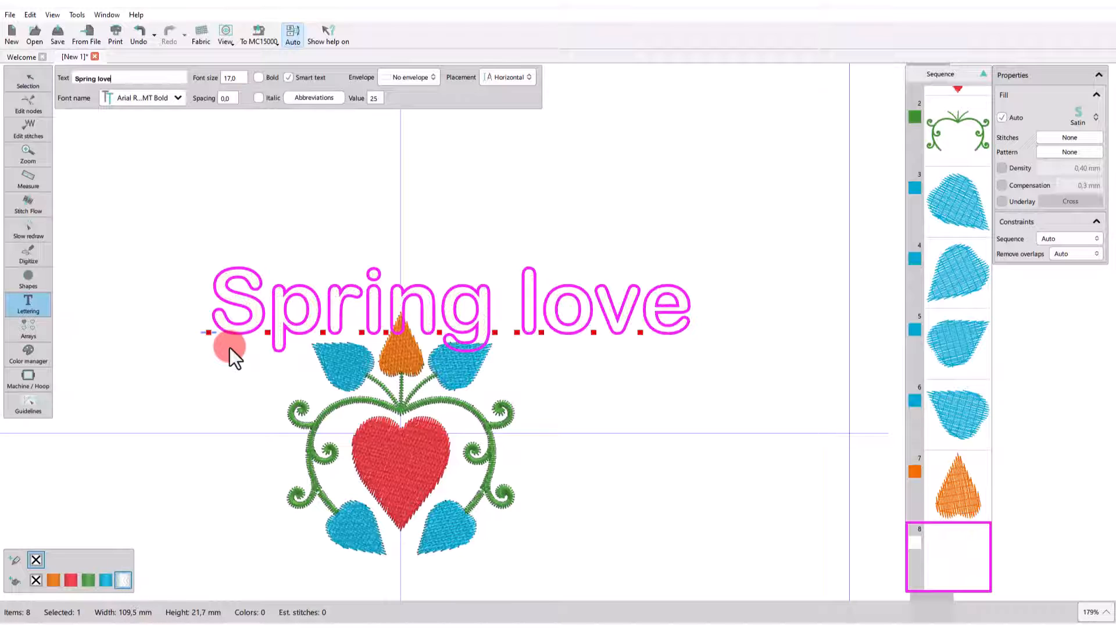
Step: Move the "Spring love" lettering above the heart design and color it green
{"action": "left_click", "coordinate": [21, 83]}
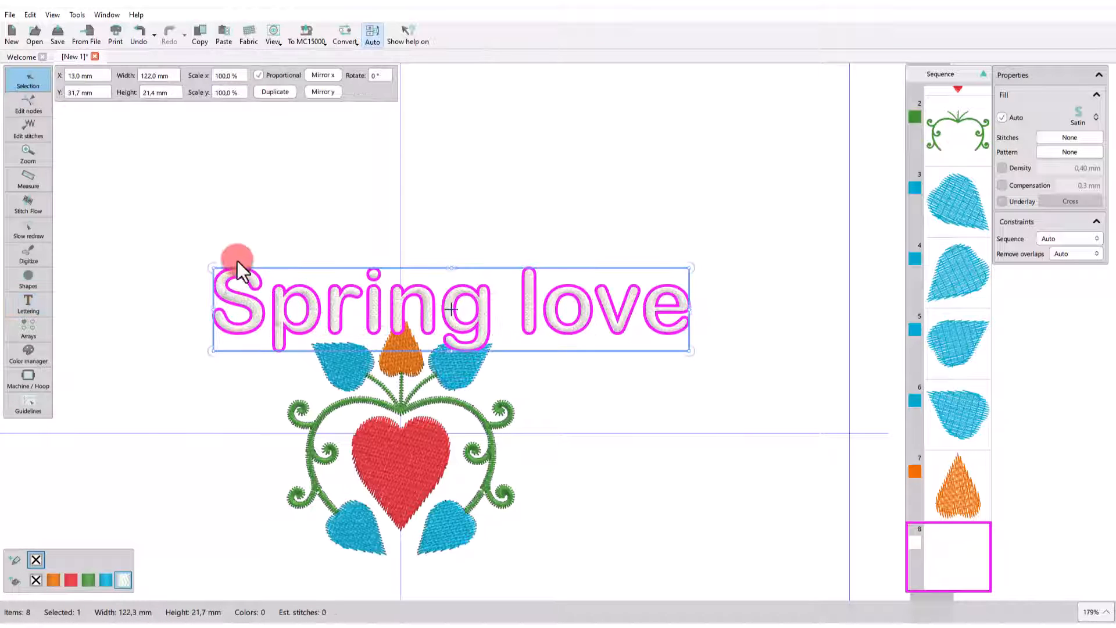
{"action": "left_click_drag", "start_coordinate": [242, 297], "coordinate": [186, 236]}
{"action": "left_click", "coordinate": [92, 585]}
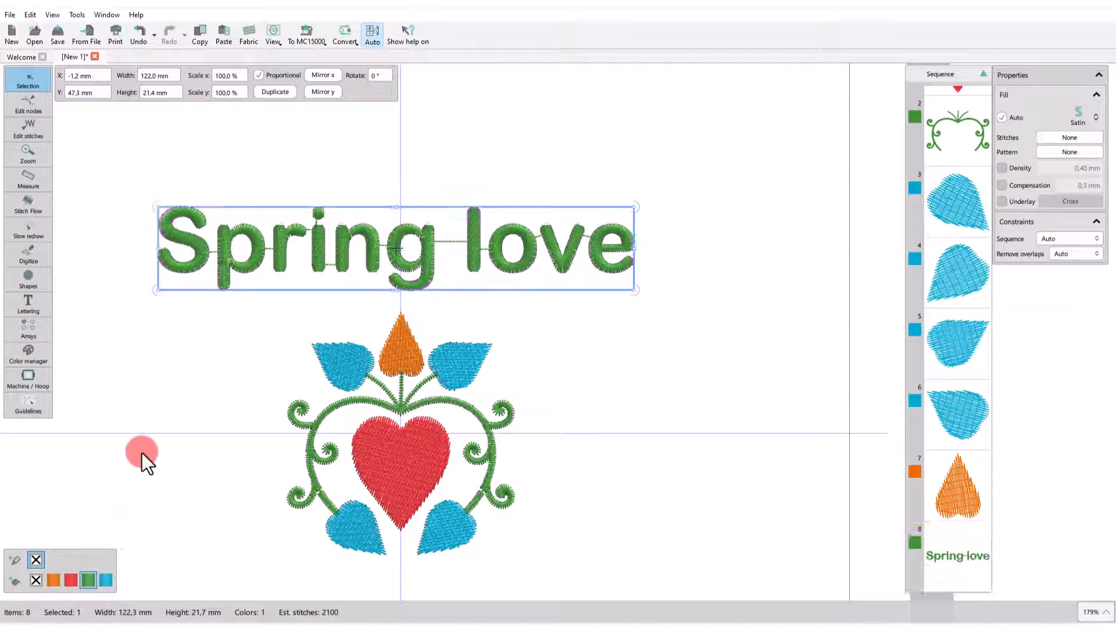
{"action": "left_click", "coordinate": [141, 453]}
Step: Draw an open three-point arch between the lettering and the heart design, about 132 mm wide and 22 mm high
{"action": "left_click", "coordinate": [25, 253]}
{"action": "left_click", "coordinate": [72, 250]}
{"action": "left_click", "coordinate": [189, 363]}
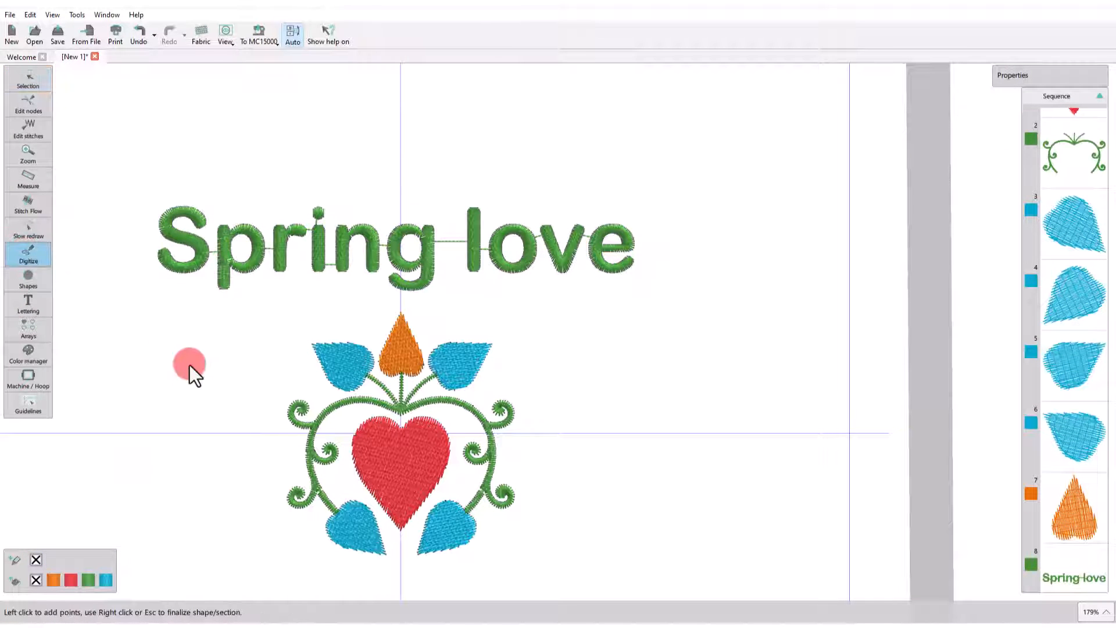
{"action": "left_click", "coordinate": [403, 298]}
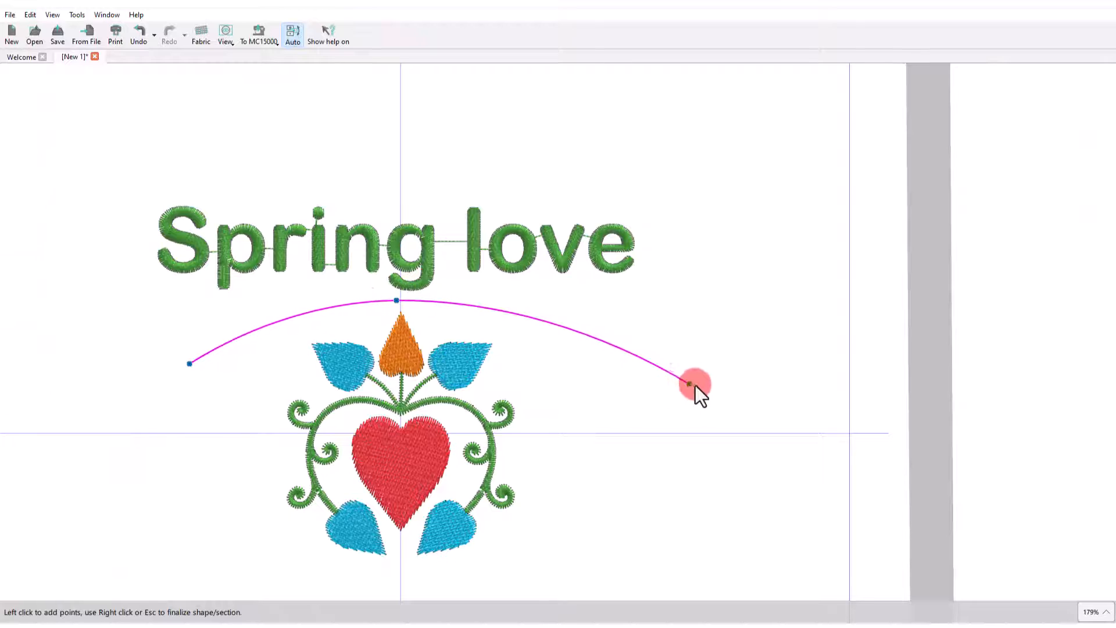
{"action": "left_click", "coordinate": [703, 386]}
{"action": "right_click", "coordinate": [705, 386]}
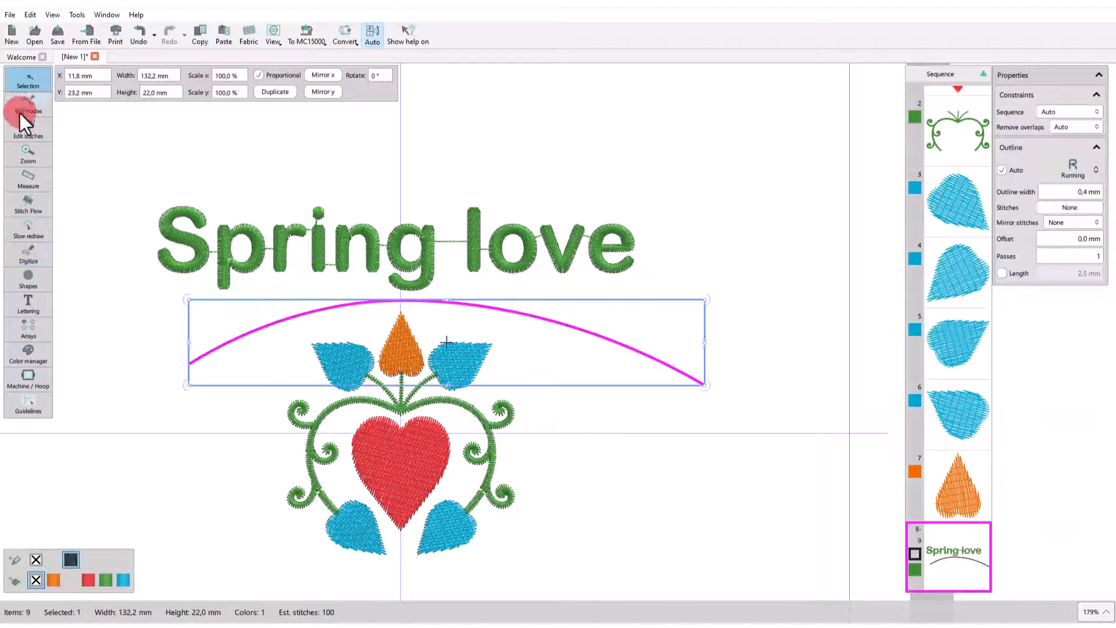
Step: Extend the arch by moving its left end node outward and down, making it about 155 mm wide
{"action": "left_click", "coordinate": [24, 106]}
{"action": "left_click_drag", "start_coordinate": [189, 366], "coordinate": [100, 391]}
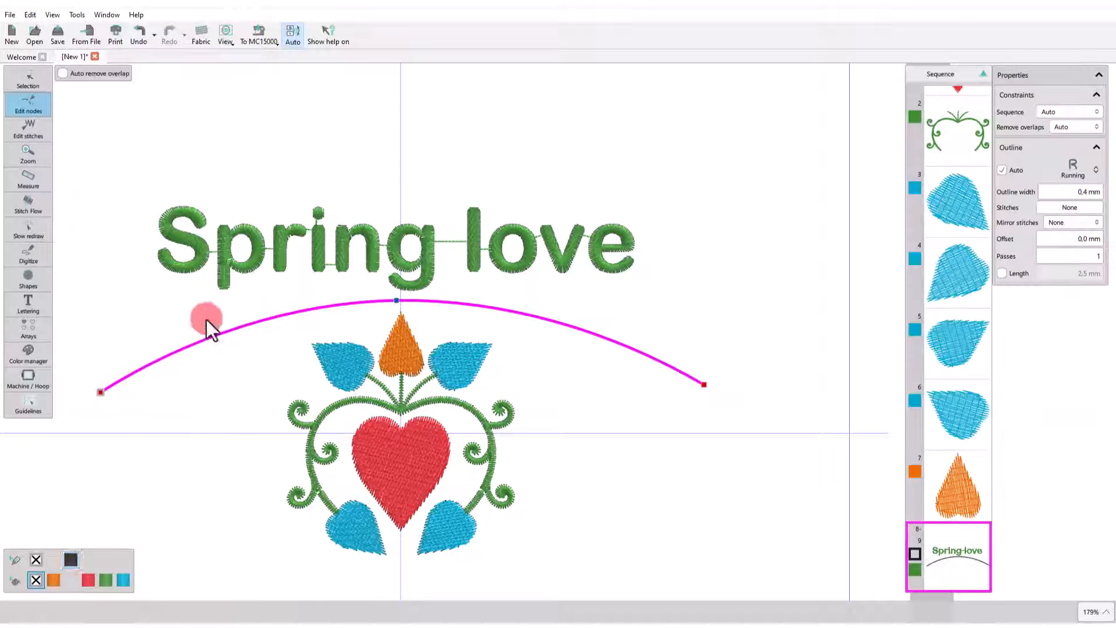
{"action": "left_click", "coordinate": [21, 73]}
Step: Apply the arched curve as the path for the "Spring love" lettering
{"action": "left_click", "coordinate": [252, 267]}
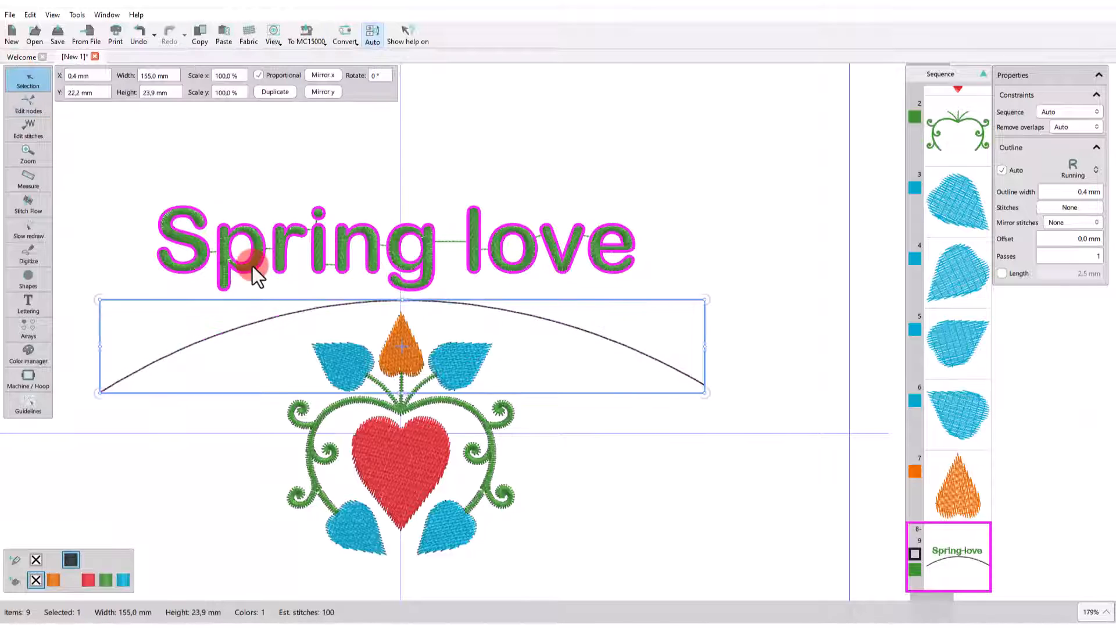
{"action": "left_click", "coordinate": [257, 323], "text": "shift"}
{"action": "right_click", "coordinate": [257, 323]}
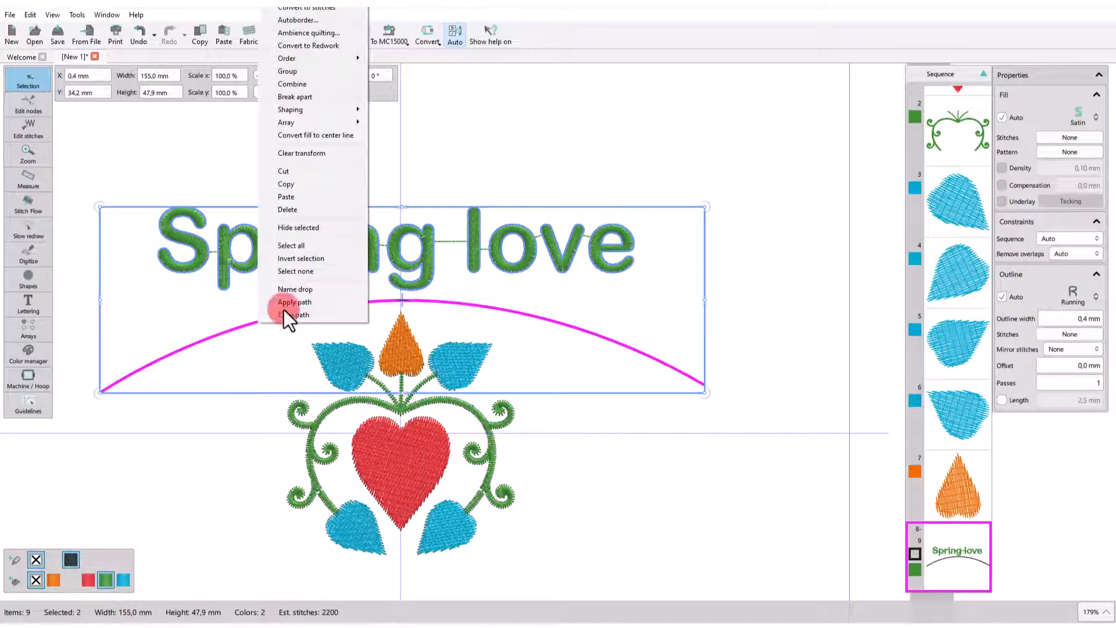
{"action": "left_click", "coordinate": [284, 304]}
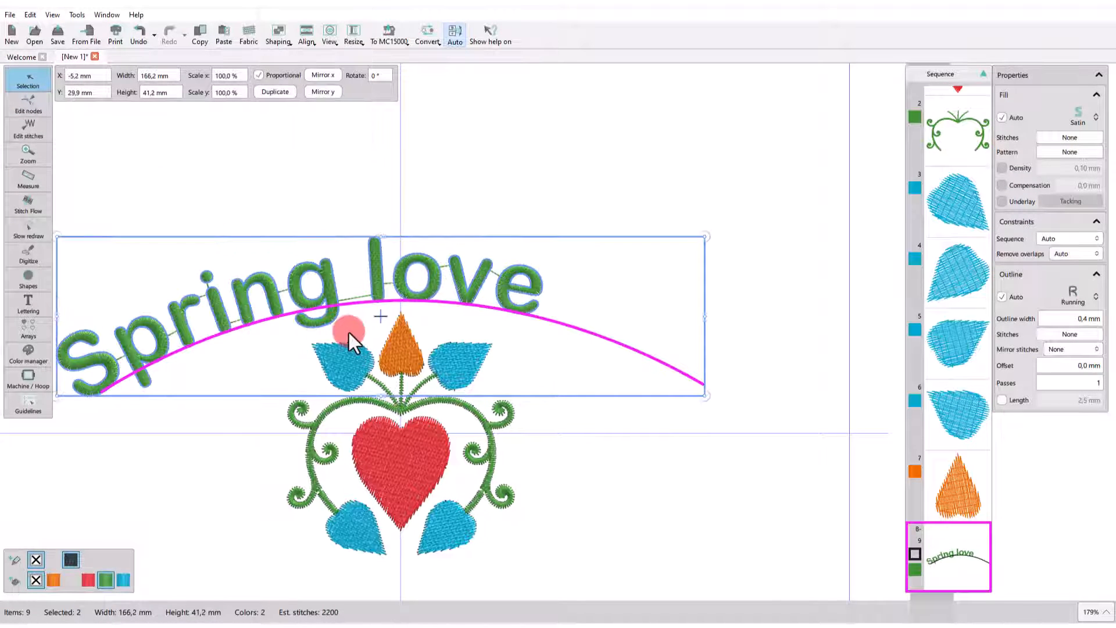
Step: Set the text alignment of the "Spring love" lettering to Center on its path
{"action": "left_click", "coordinate": [41, 306]}
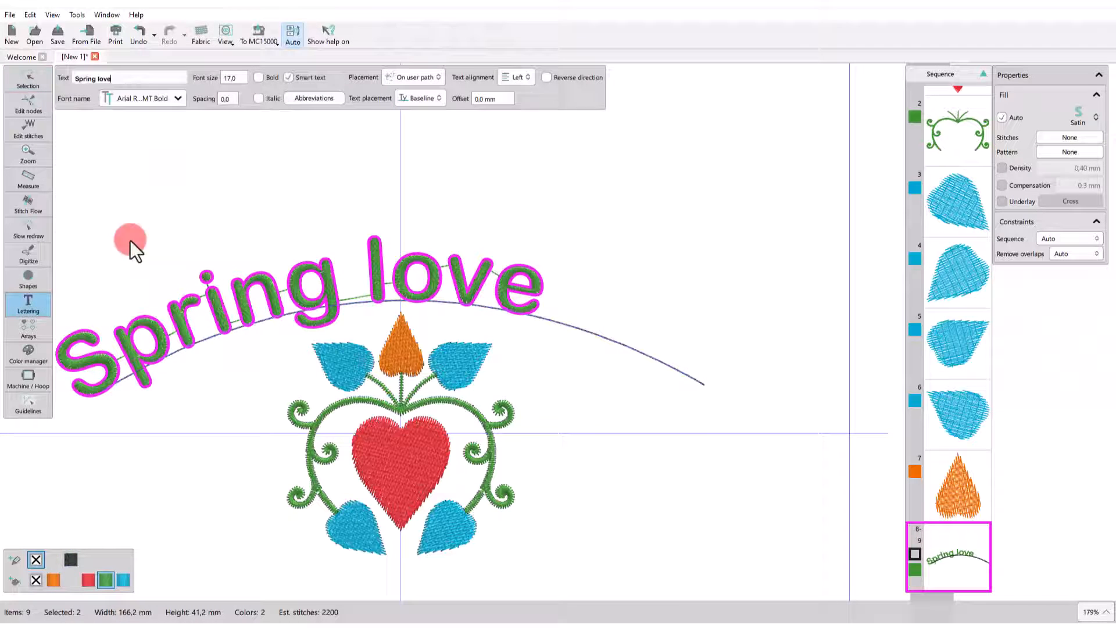
{"action": "left_click", "coordinate": [519, 78]}
{"action": "left_click", "coordinate": [525, 114]}
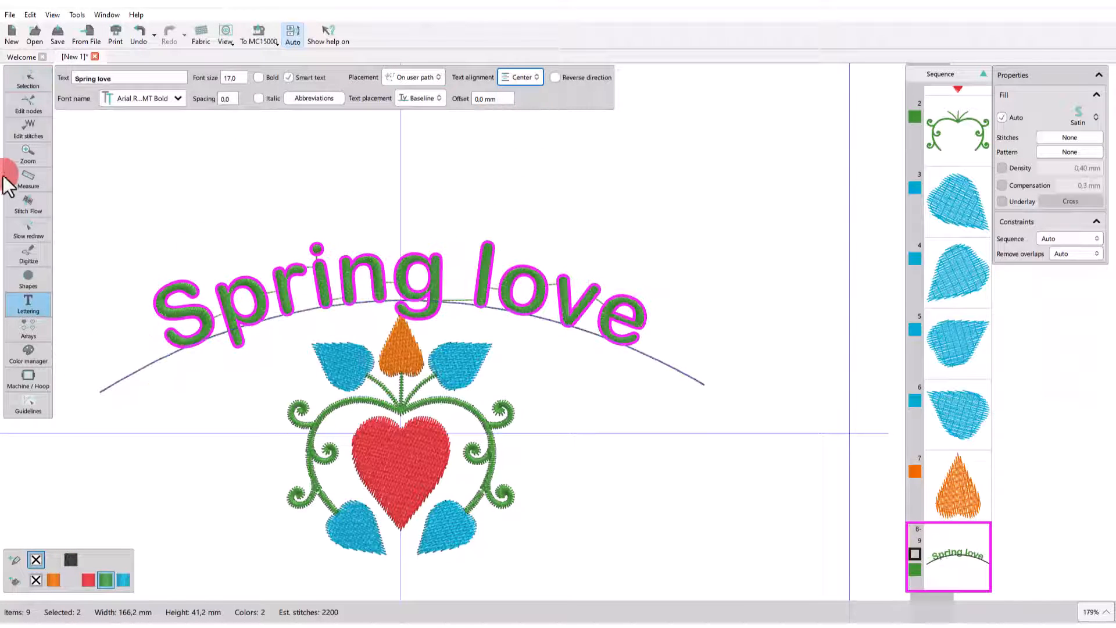
Step: Delete the arched guide curve beneath the lettering
{"action": "left_click", "coordinate": [27, 81]}
{"action": "left_click", "coordinate": [129, 391]}
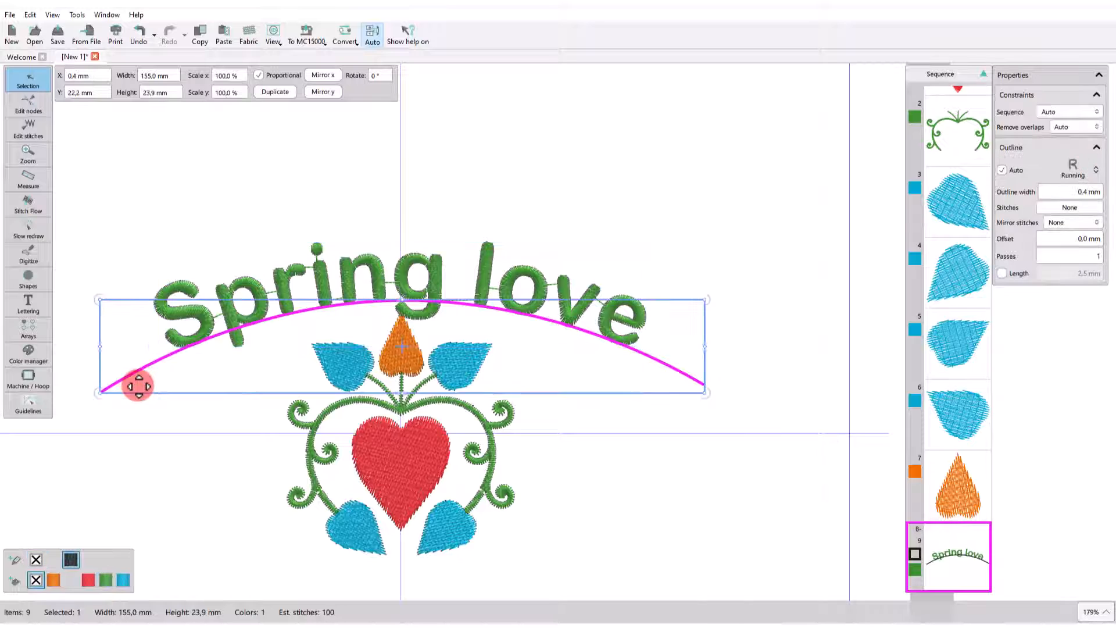
{"action": "key", "text": "Delete"}
{"action": "left_click", "coordinate": [595, 405]}
{"action": "left_click", "coordinate": [514, 364]}
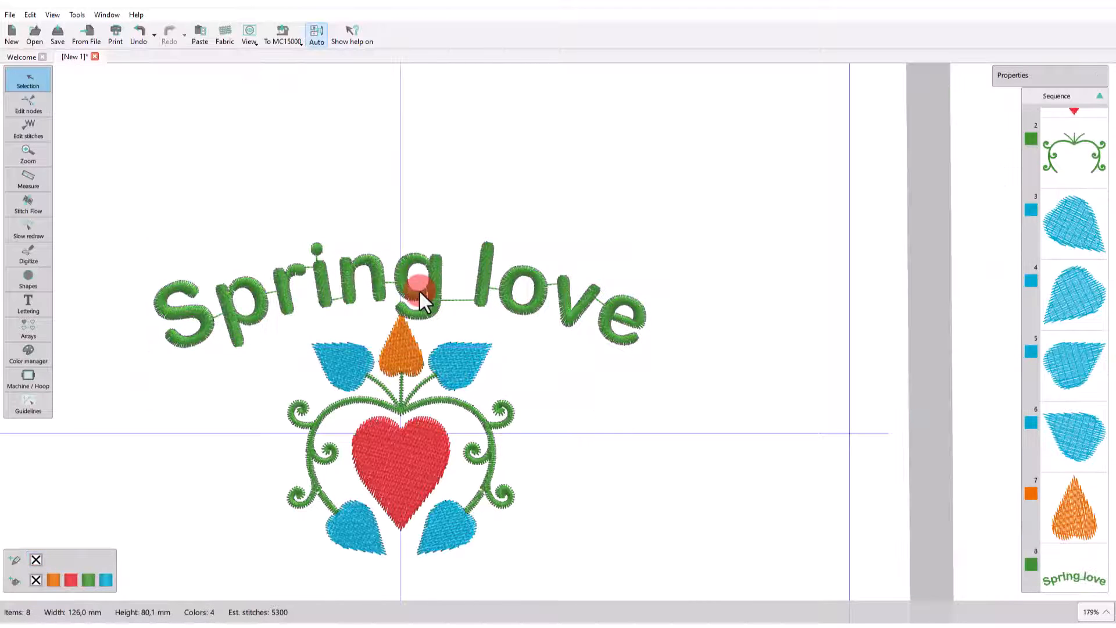
Step: Move the curved "Spring love" lettering slightly up to clear the orange petal
{"action": "left_click_drag", "start_coordinate": [420, 290], "coordinate": [427, 279]}
{"action": "left_click", "coordinate": [436, 504]}
{"action": "scroll", "coordinate": [416, 385], "scroll_direction": "down", "scroll_amount": 3}
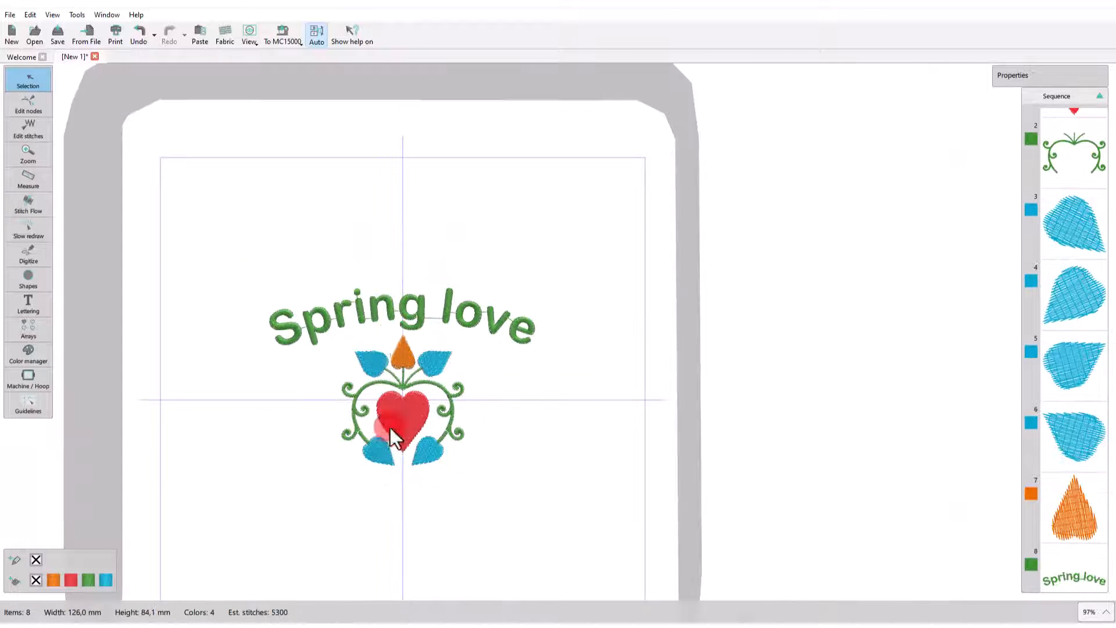
{"action": "scroll", "coordinate": [390, 427], "scroll_direction": "up", "scroll_amount": 4}
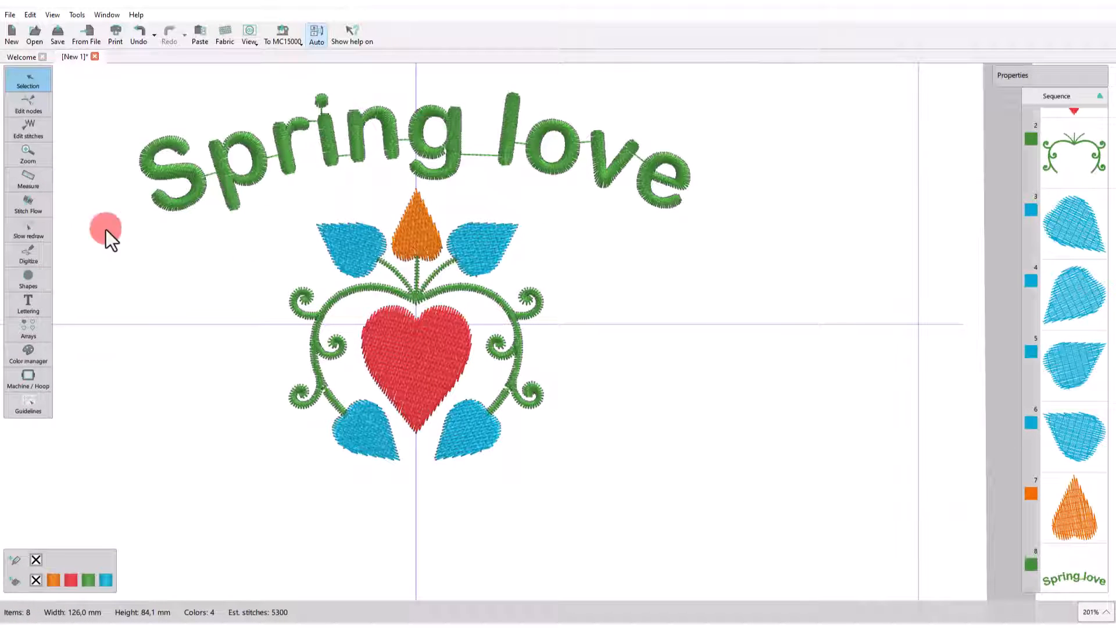
Step: Draw an ellipse about 20 mm wide and 12 mm high to the left of the heart design
{"action": "left_click", "coordinate": [35, 281]}
{"action": "left_click", "coordinate": [76, 275]}
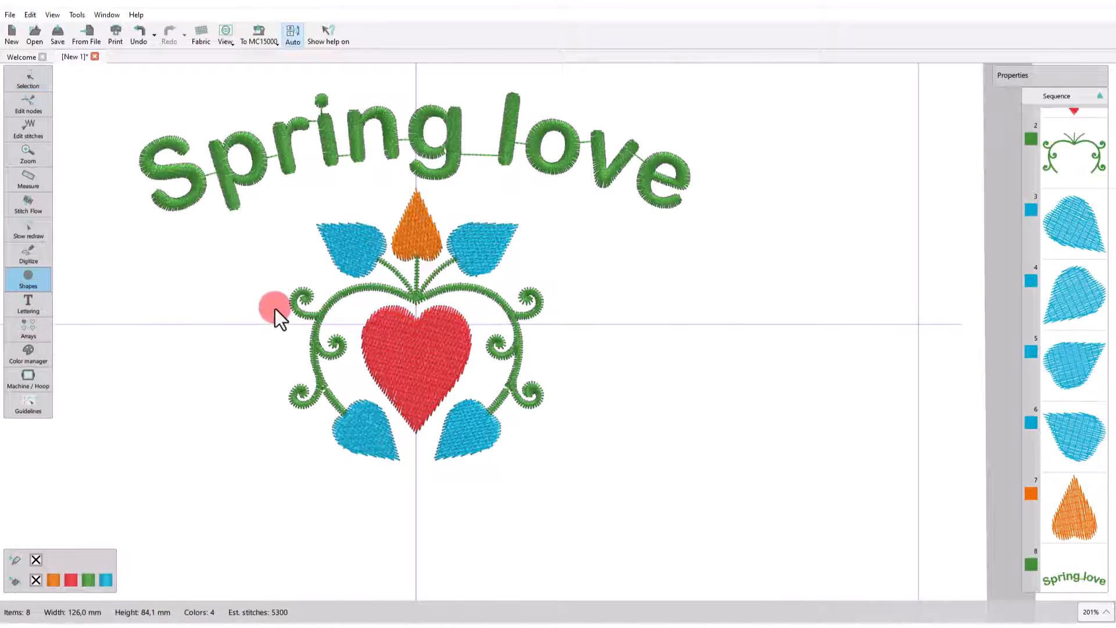
{"action": "left_click_drag", "start_coordinate": [275, 308], "coordinate": [190, 254]}
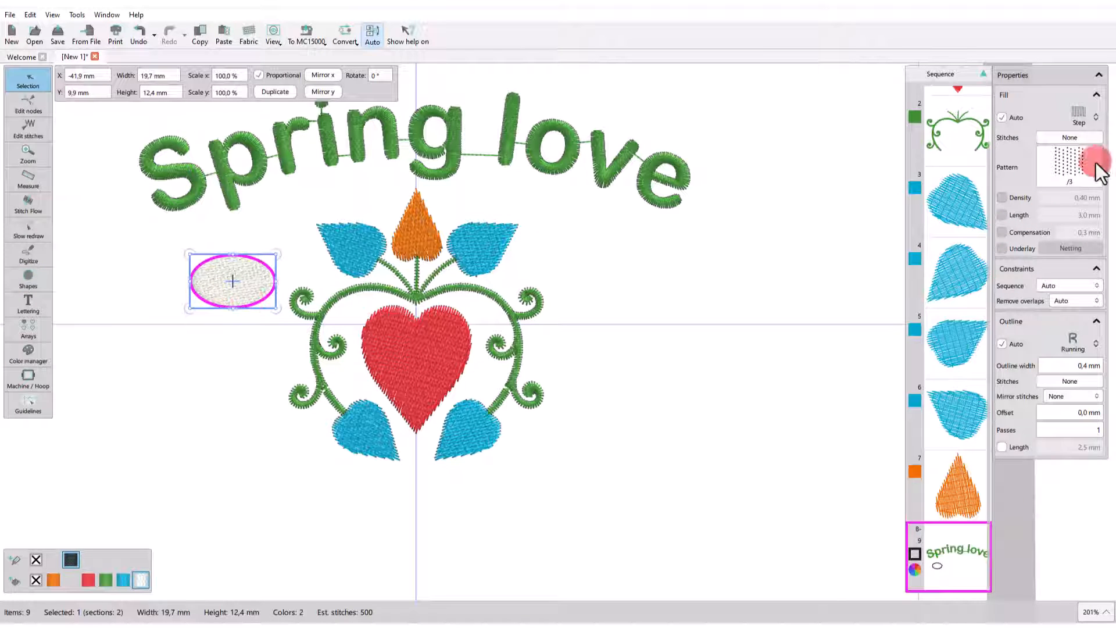
Step: Ungroup the imported heart design into separate objects
{"action": "left_click", "coordinate": [457, 347]}
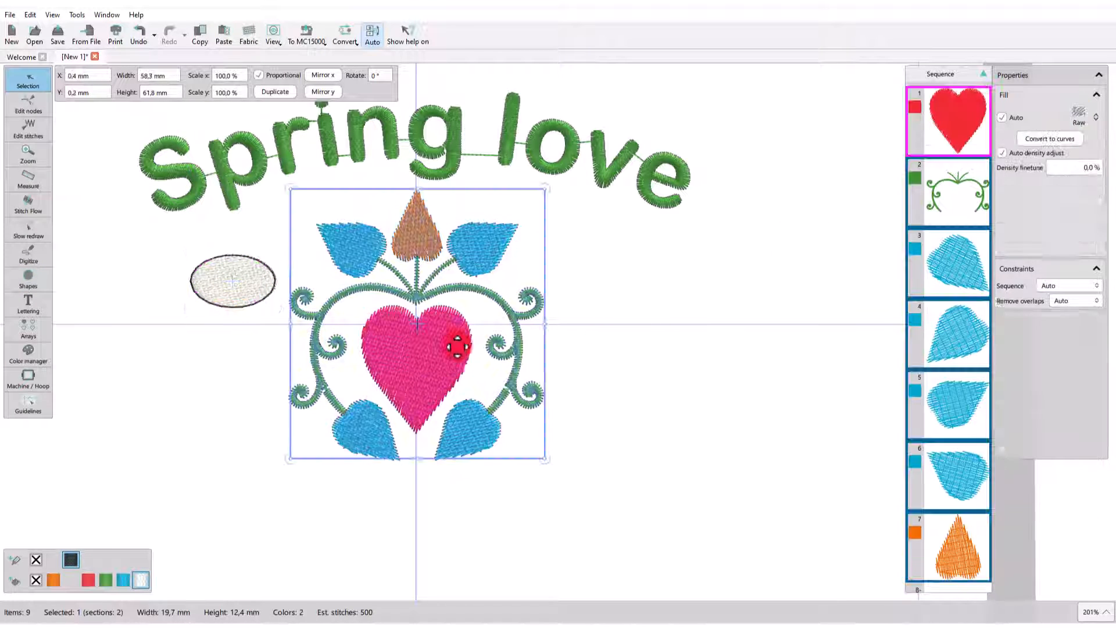
{"action": "right_click", "coordinate": [443, 343]}
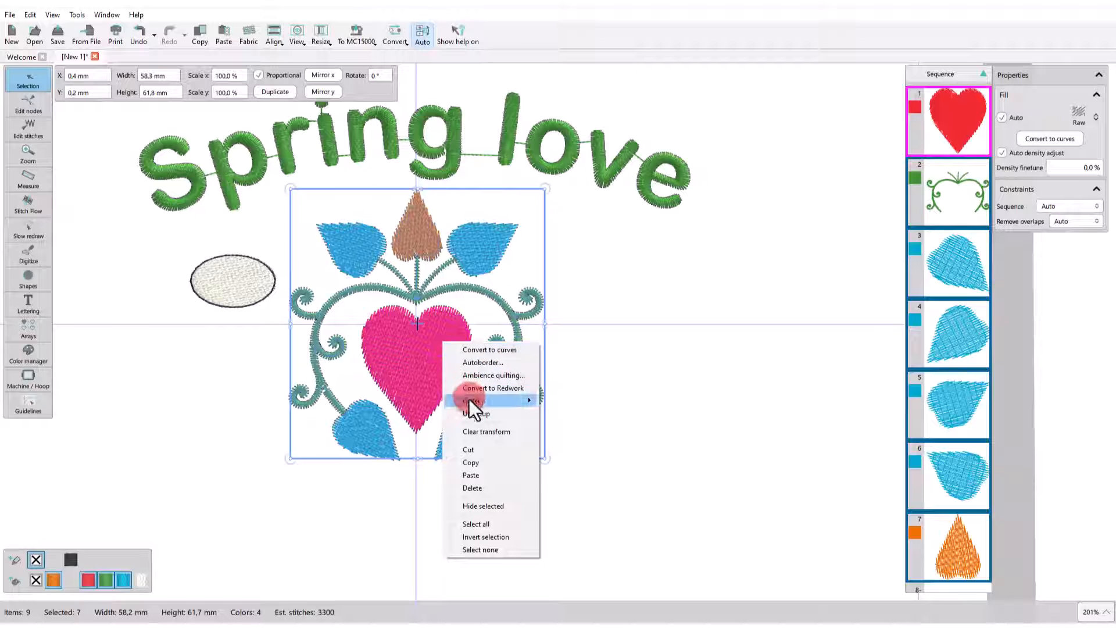
{"action": "left_click", "coordinate": [473, 410]}
{"action": "left_click", "coordinate": [587, 382]}
Step: Check the fill properties of the red heart and the two upper blue leaves
{"action": "left_click", "coordinate": [465, 349]}
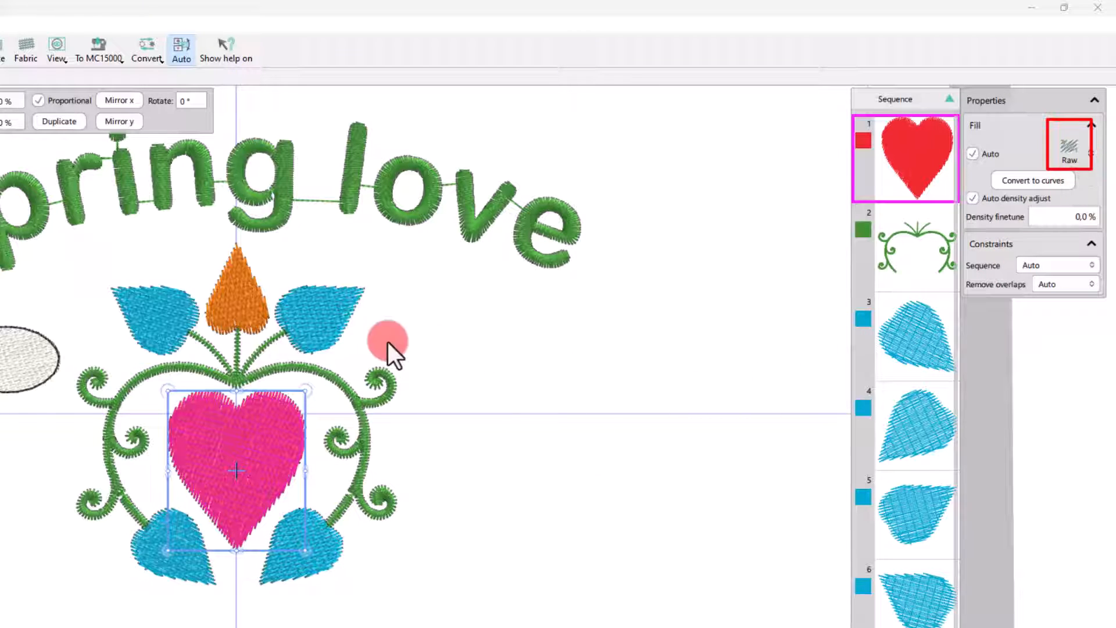
{"action": "left_click", "coordinate": [321, 326]}
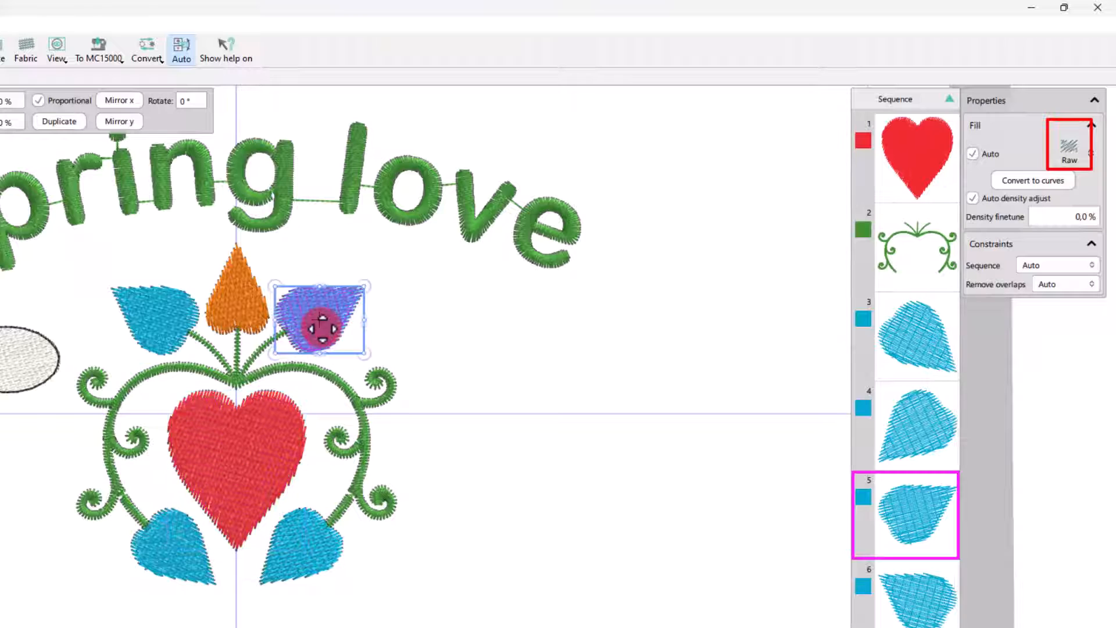
{"action": "left_click", "coordinate": [165, 311]}
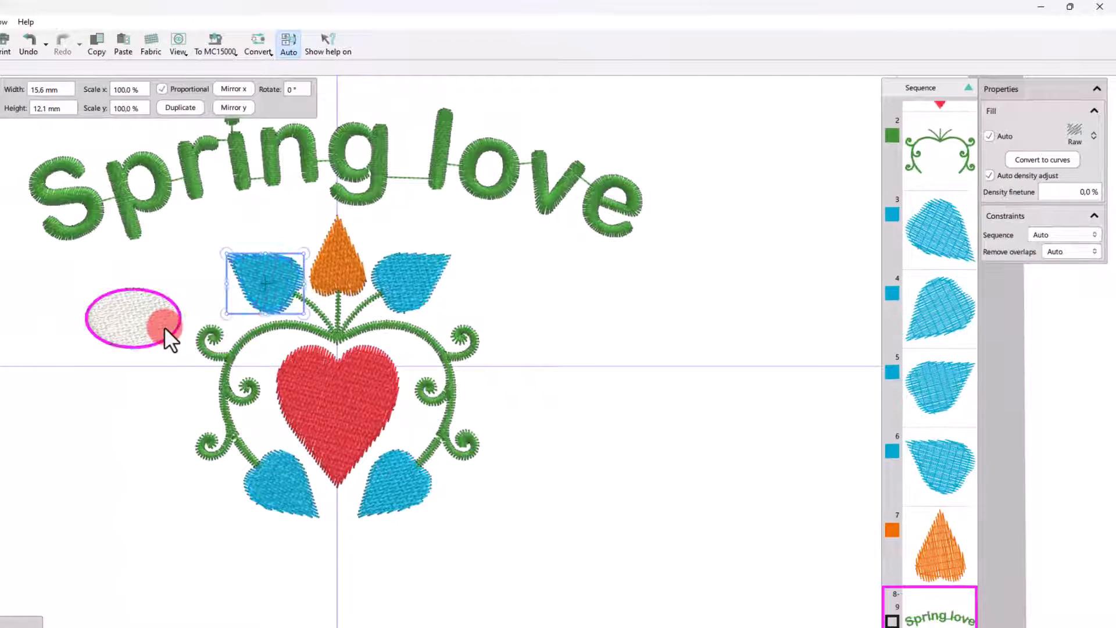
Step: Change the fill type of the white ellipse to Piping
{"action": "left_click", "coordinate": [164, 327]}
{"action": "left_click", "coordinate": [1035, 244]}
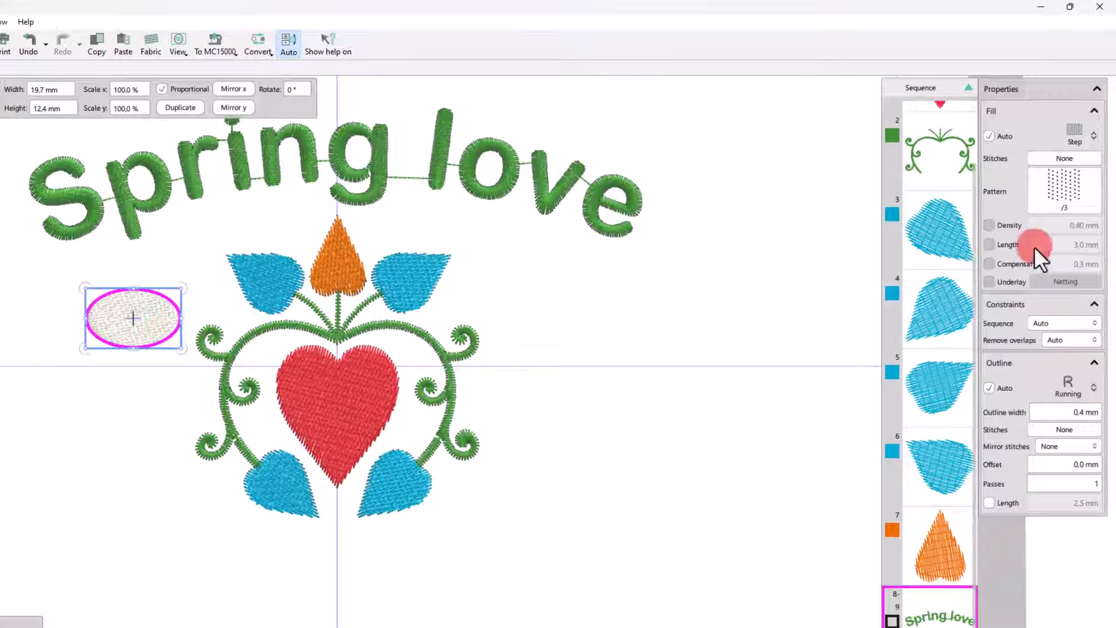
{"action": "left_click", "coordinate": [1073, 129]}
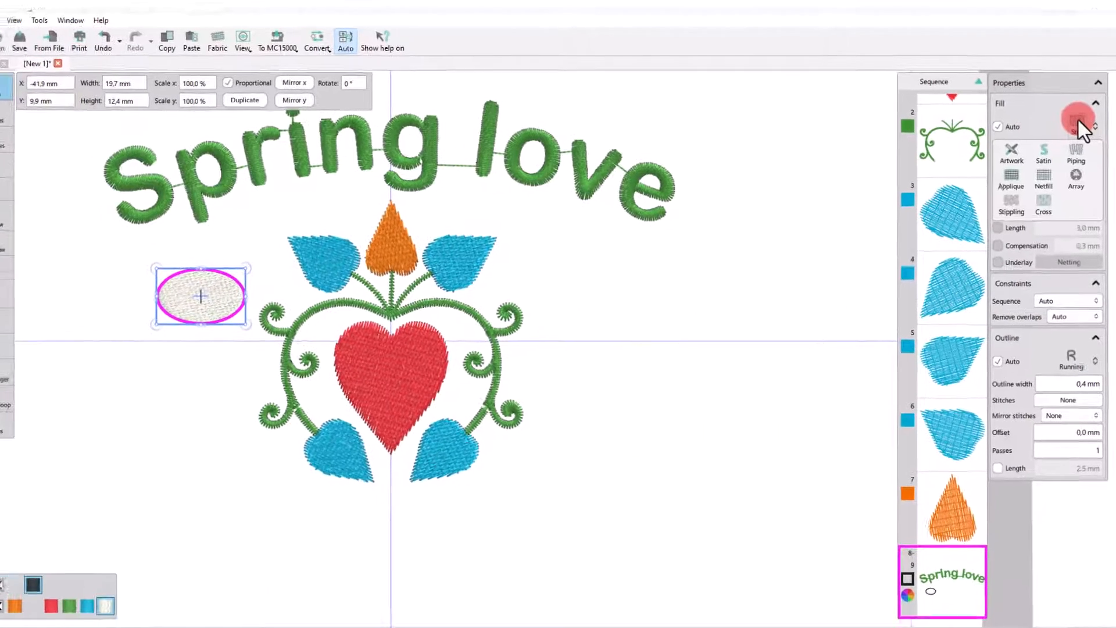
{"action": "left_click", "coordinate": [1076, 144]}
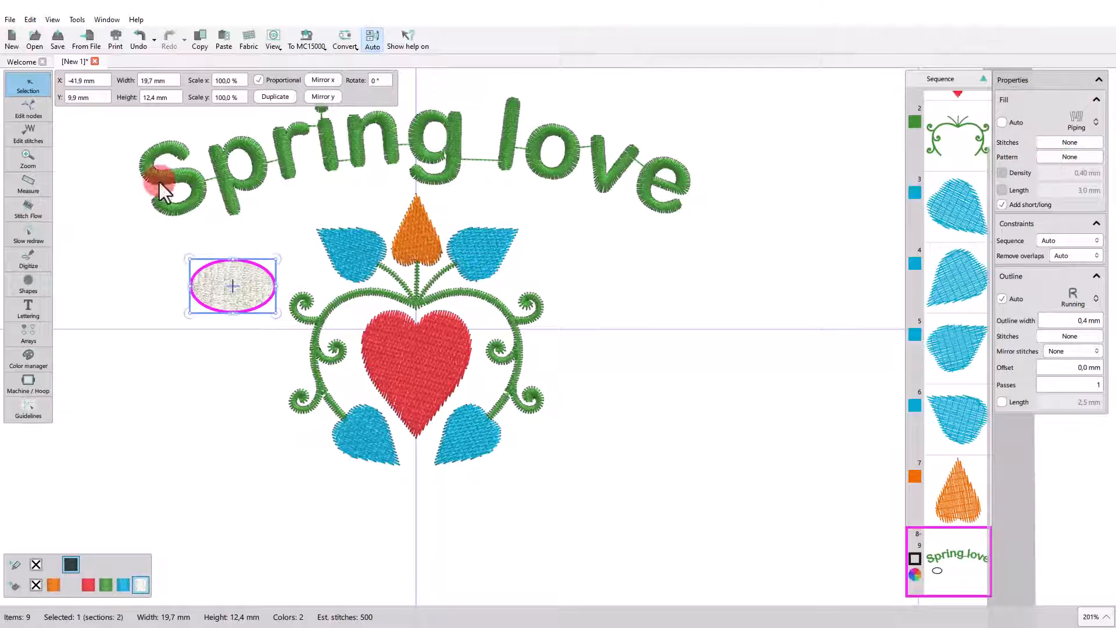
Step: Enlarge the white ellipse slightly by moving its node outward, and leave it deselected
{"action": "left_click", "coordinate": [24, 110]}
{"action": "left_click_drag", "start_coordinate": [263, 266], "coordinate": [268, 259]}
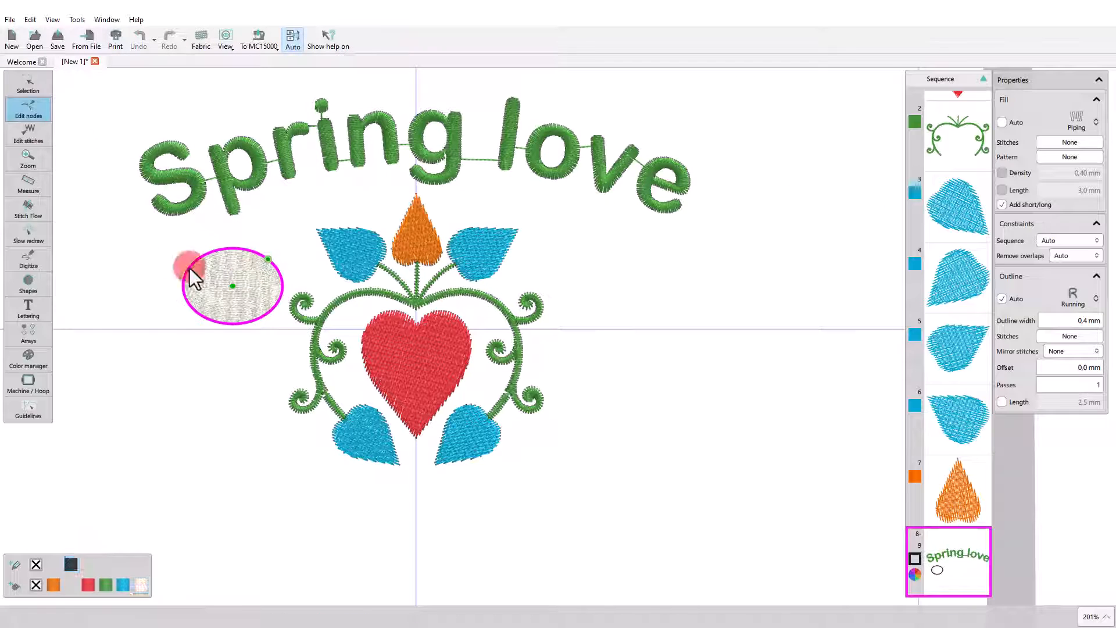
{"action": "left_click", "coordinate": [28, 85]}
{"action": "left_click", "coordinate": [202, 372]}
Step: Try moving a single stitch point near the bottom tip of the red heart by editing its raw stitches
{"action": "left_click", "coordinate": [398, 361]}
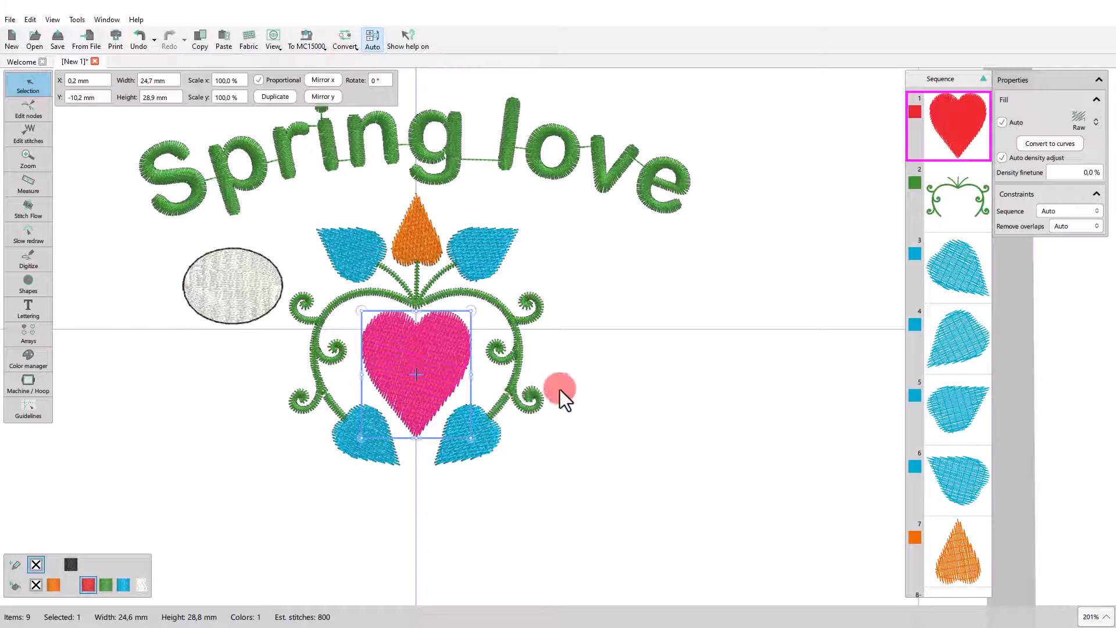
{"action": "scroll", "coordinate": [411, 356], "scroll_direction": "up", "scroll_amount": 5}
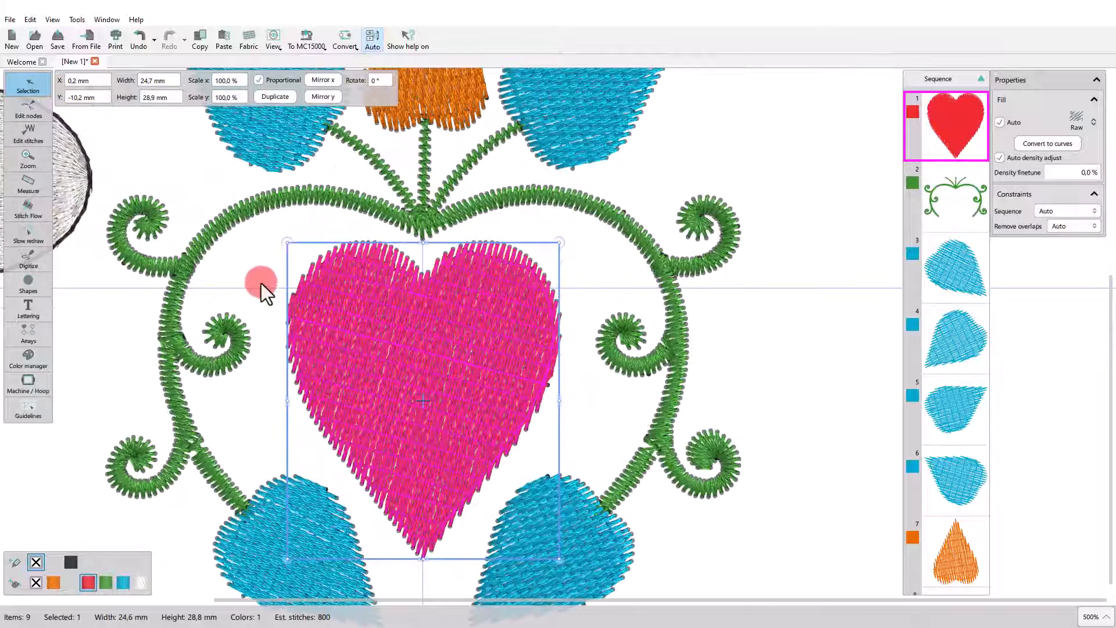
{"action": "left_click", "coordinate": [29, 111]}
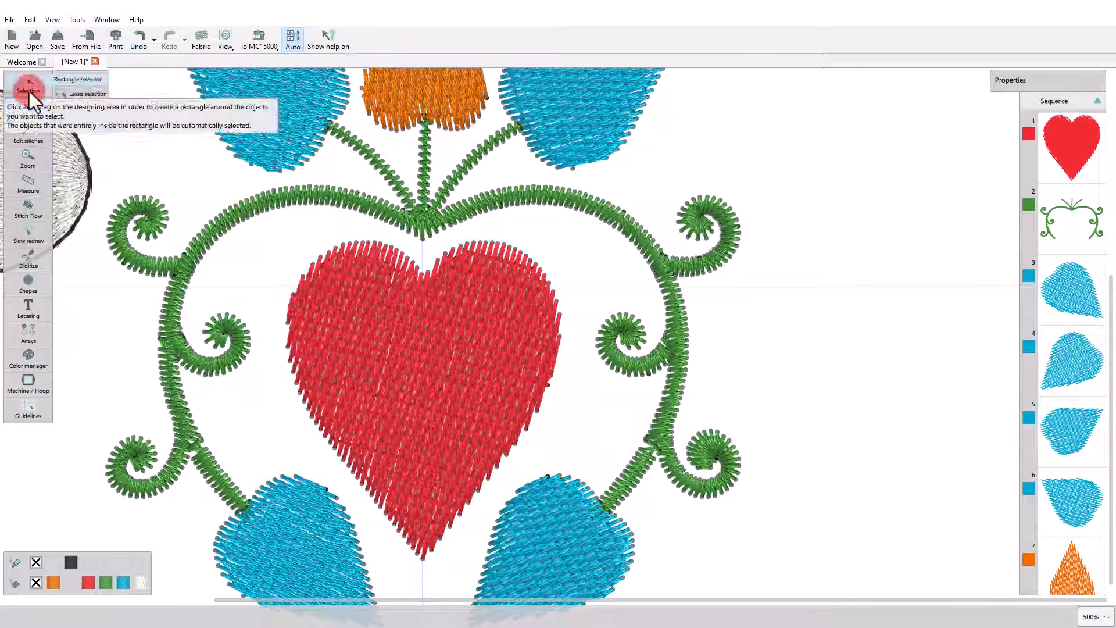
{"action": "left_click", "coordinate": [26, 142]}
{"action": "left_click", "coordinate": [411, 476]}
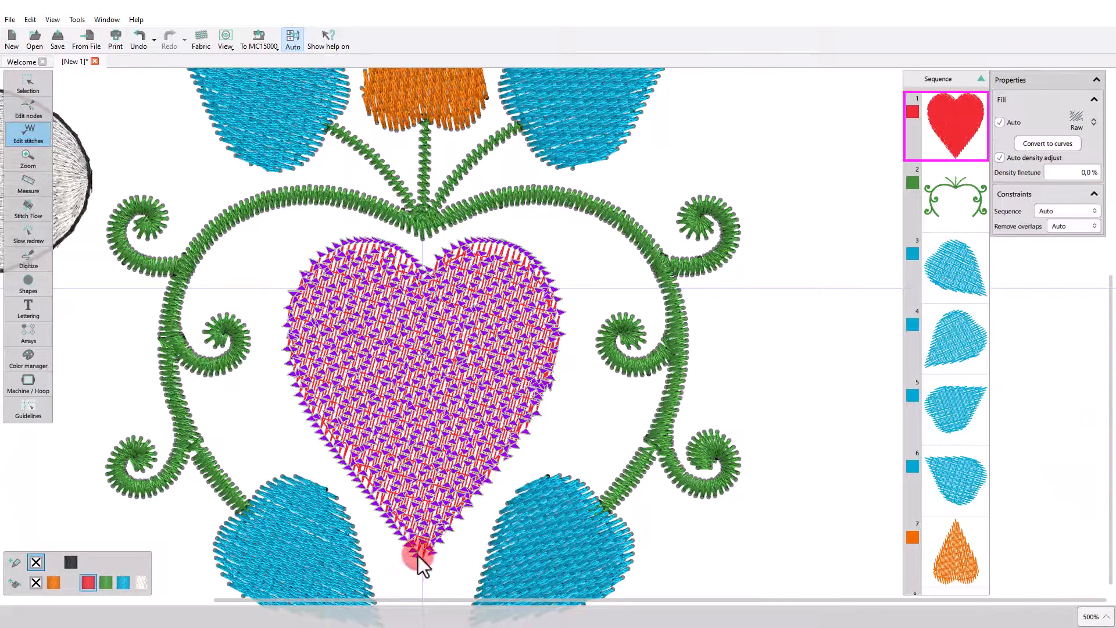
{"action": "scroll", "coordinate": [415, 591], "scroll_direction": "up", "scroll_amount": 4}
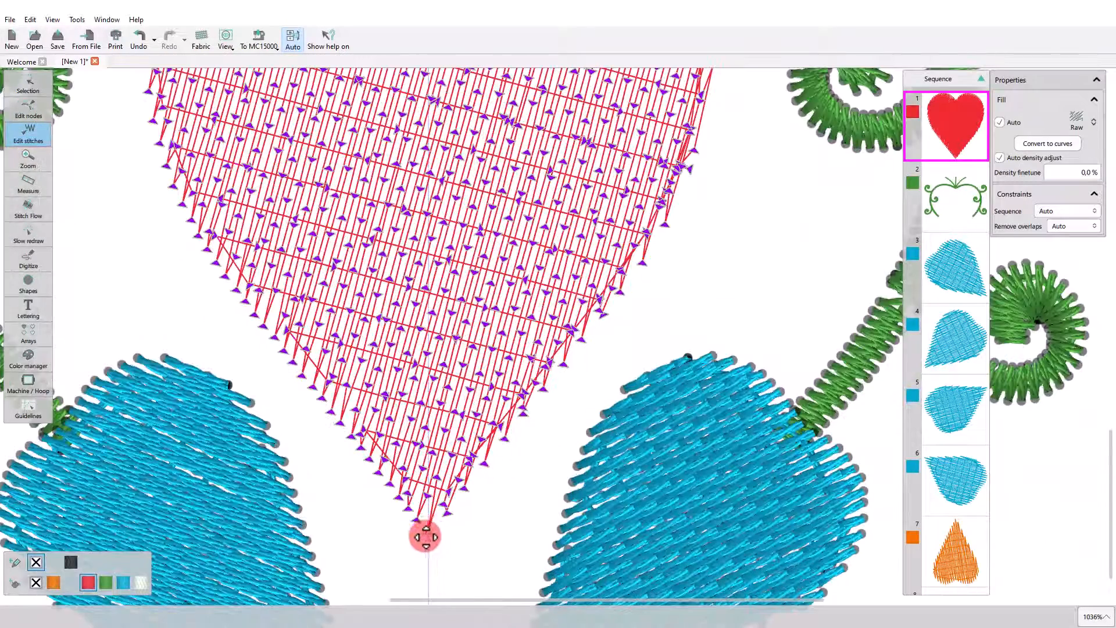
{"action": "mouse_move", "coordinate": [429, 533]}
{"action": "left_mouse_down"}
{"action": "mouse_move", "coordinate": [425, 549]}
{"action": "mouse_move", "coordinate": [413, 528]}
{"action": "mouse_move", "coordinate": [444, 533]}
{"action": "left_mouse_up"}
{"action": "left_click", "coordinate": [262, 315]}
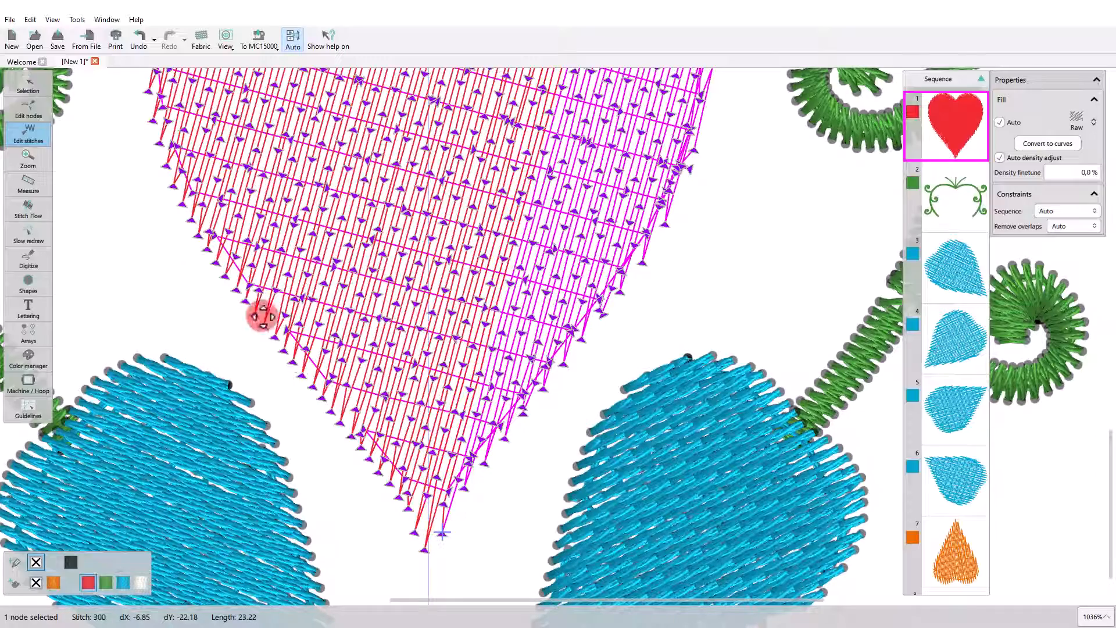
Step: Try rotating the raw red heart slightly about its centre, and undo the transformations
{"action": "left_click", "coordinate": [28, 85]}
{"action": "left_click", "coordinate": [347, 453]}
{"action": "scroll", "coordinate": [347, 452], "scroll_direction": "down", "scroll_amount": 5}
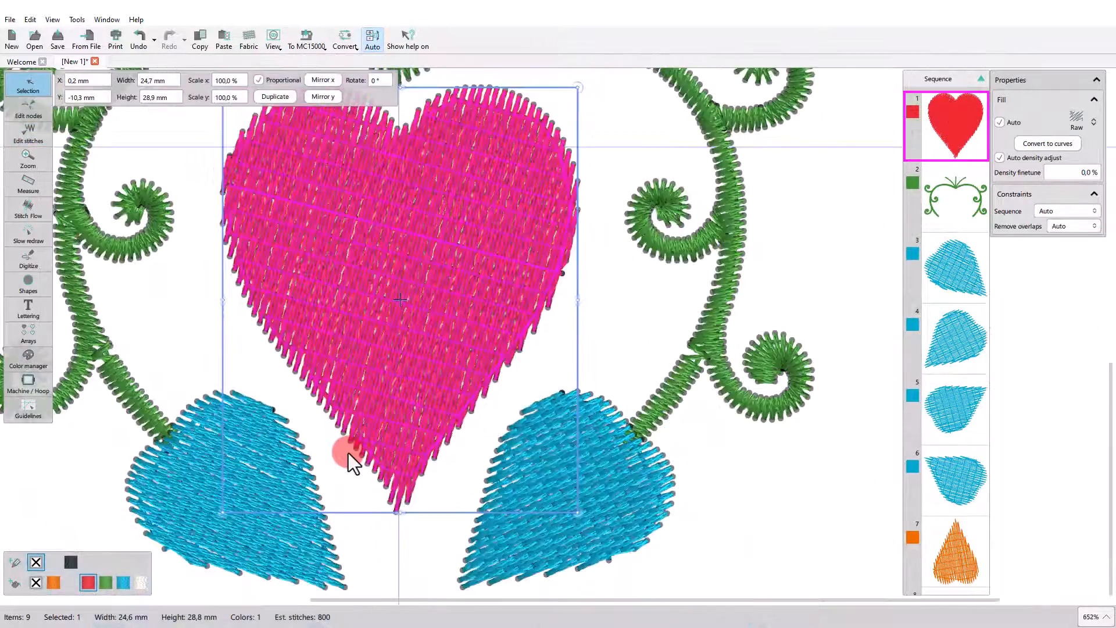
{"action": "left_click", "coordinate": [404, 349]}
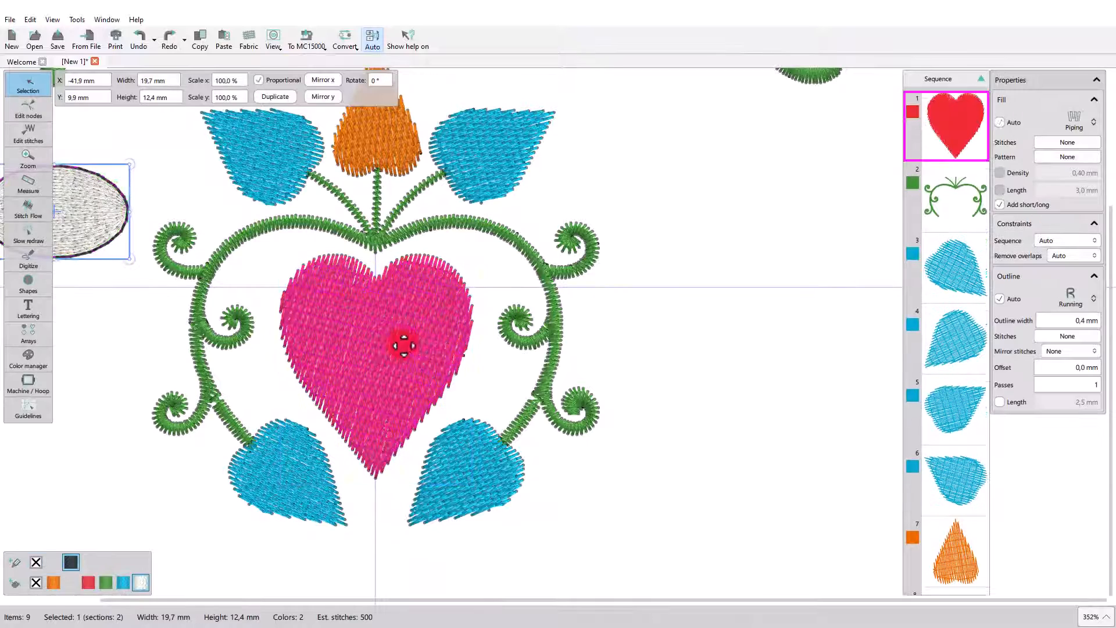
{"action": "left_click_drag", "start_coordinate": [475, 253], "coordinate": [482, 286]}
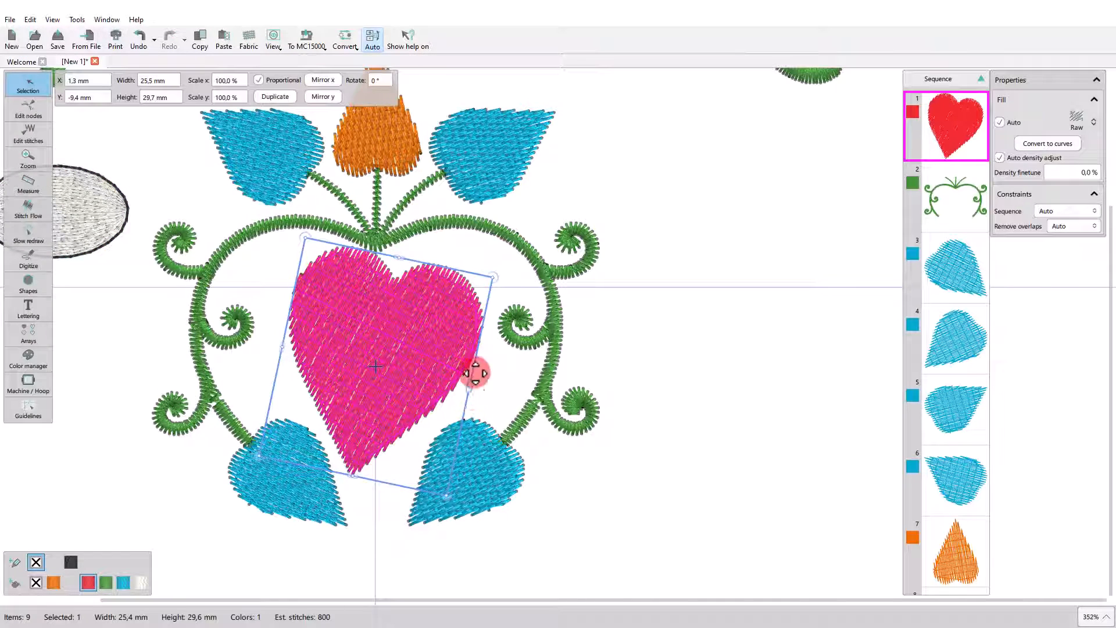
{"action": "left_click_drag", "start_coordinate": [495, 277], "coordinate": [522, 258]}
{"action": "key", "text": "ctrl+z"}
{"action": "key", "text": "ctrl+z"}
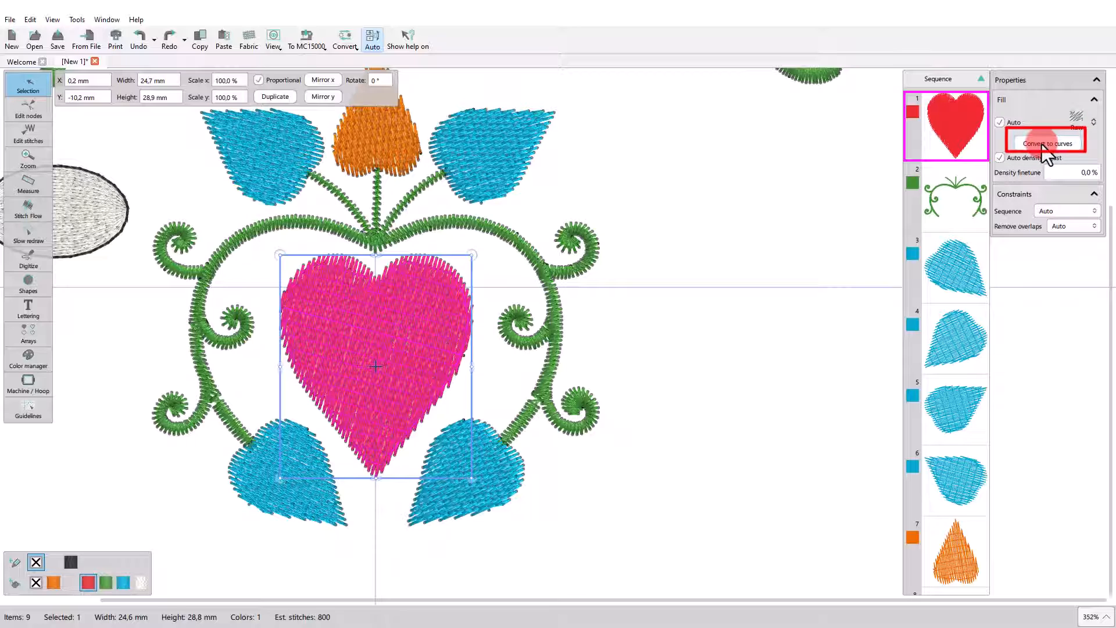
Step: Convert the raw red heart to curves and change its fill type to Piping
{"action": "right_click", "coordinate": [304, 275]}
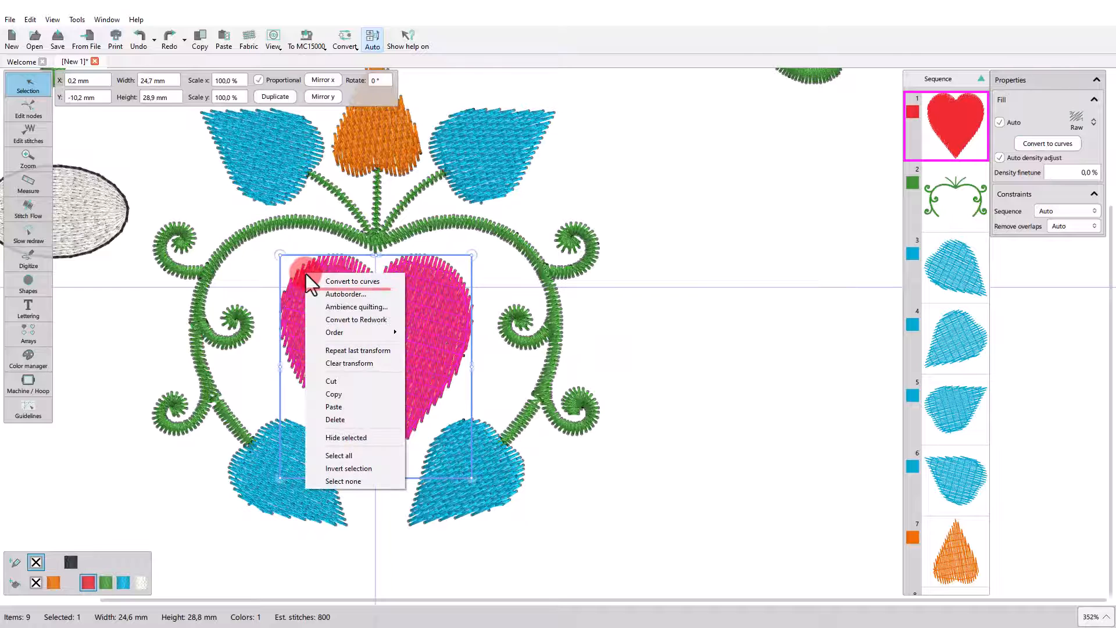
{"action": "left_click", "coordinate": [351, 281]}
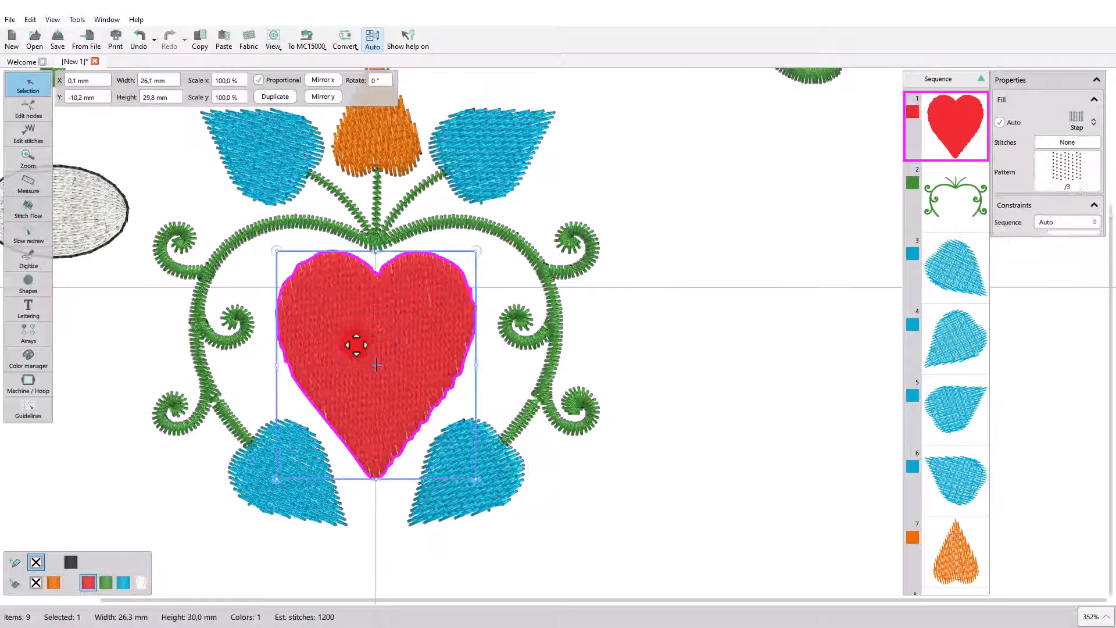
{"action": "scroll", "coordinate": [320, 374], "scroll_direction": "up", "scroll_amount": 2}
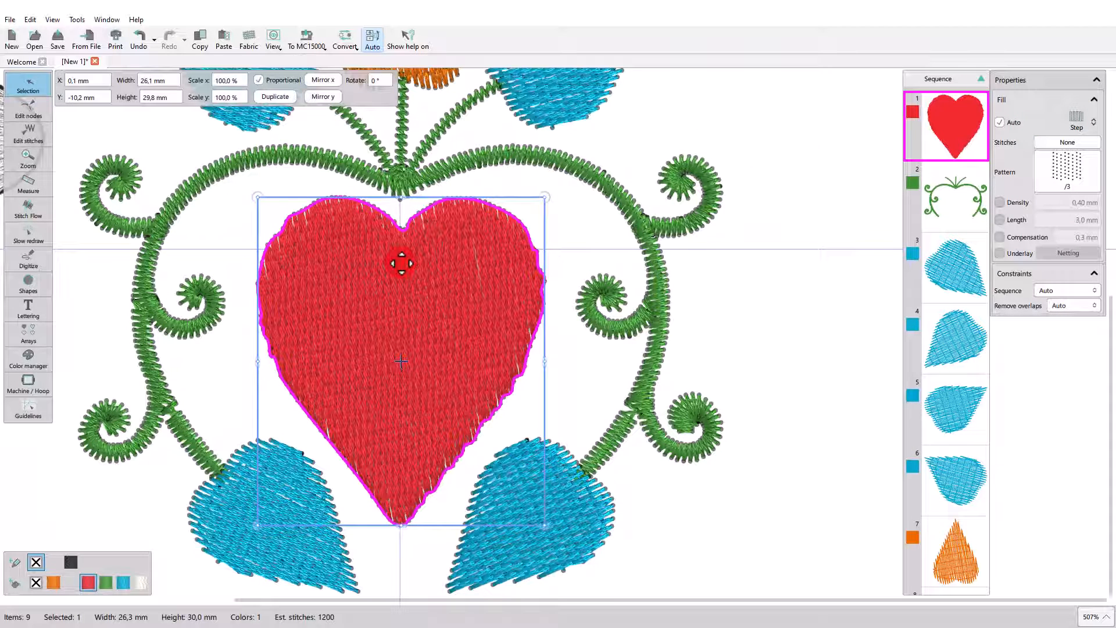
{"action": "left_click", "coordinate": [1078, 119]}
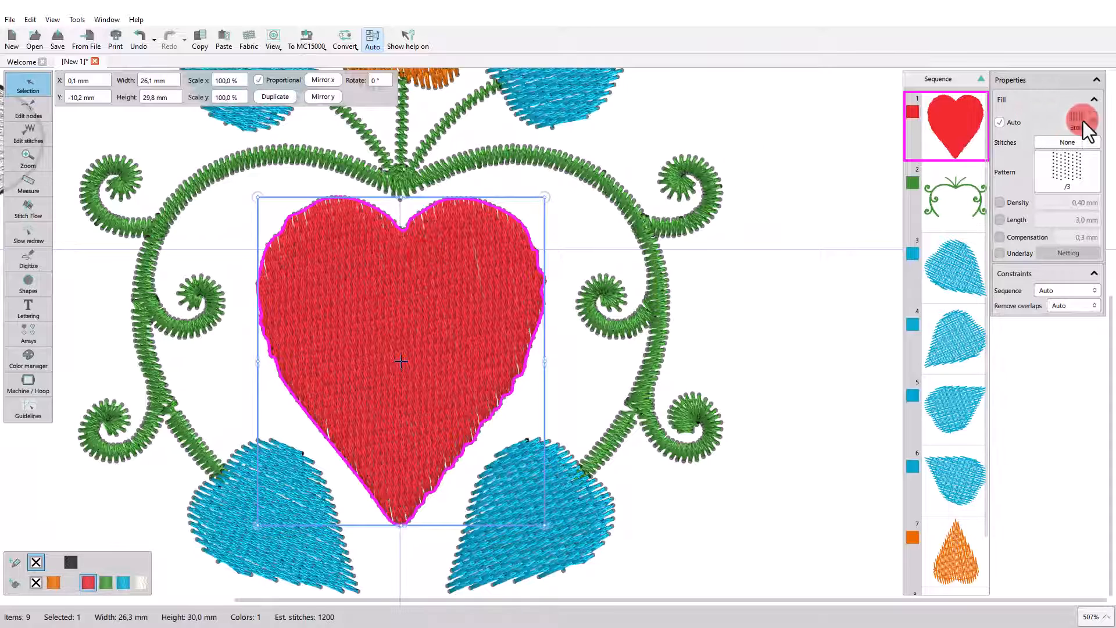
{"action": "left_click", "coordinate": [1076, 152]}
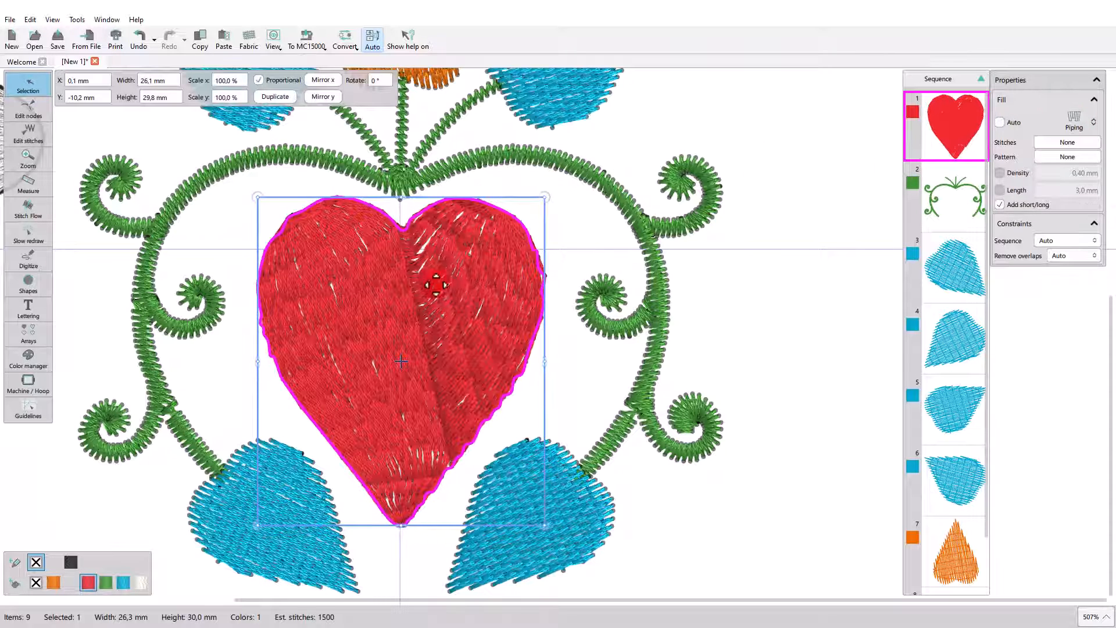
Step: Delete the surplus nodes along the left side of the heart's outline and adjust the curve there to smooth it
{"action": "left_click", "coordinate": [21, 110]}
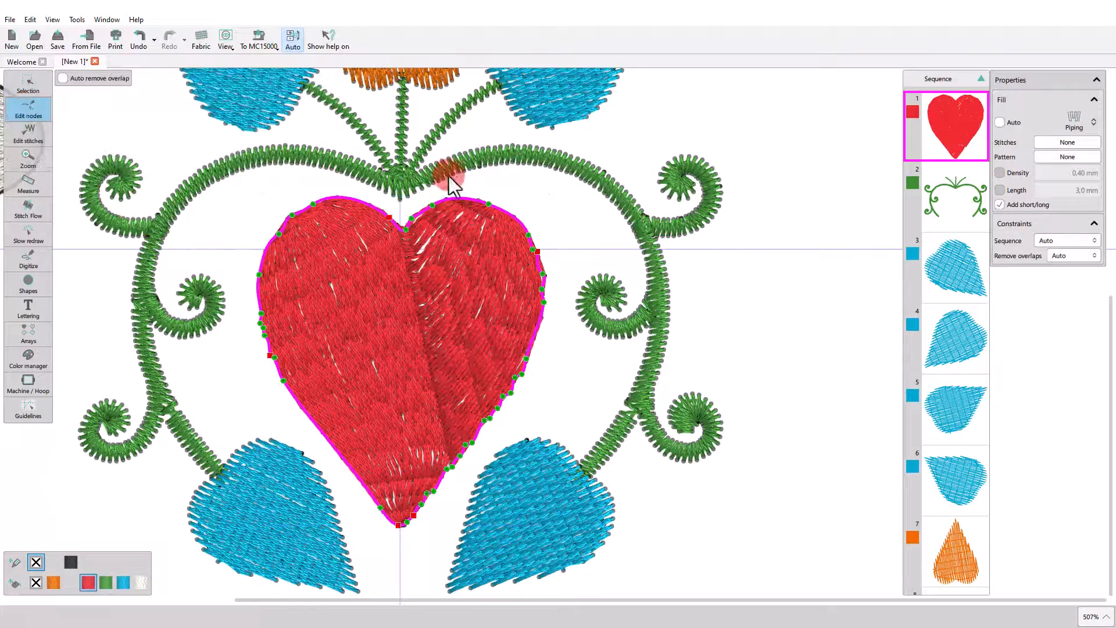
{"action": "left_click_drag", "start_coordinate": [267, 200], "coordinate": [318, 239]}
{"action": "key", "text": "Delete"}
{"action": "left_click", "coordinate": [245, 333]}
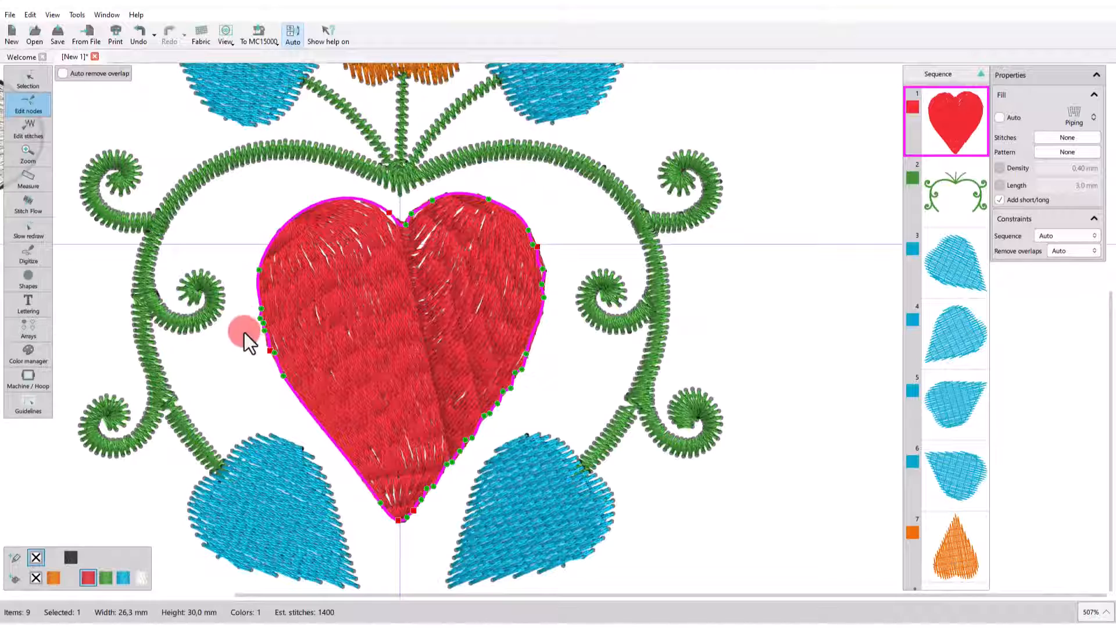
{"action": "left_click_drag", "start_coordinate": [243, 300], "coordinate": [318, 401]}
{"action": "key", "text": "Delete"}
{"action": "left_click", "coordinate": [261, 294]}
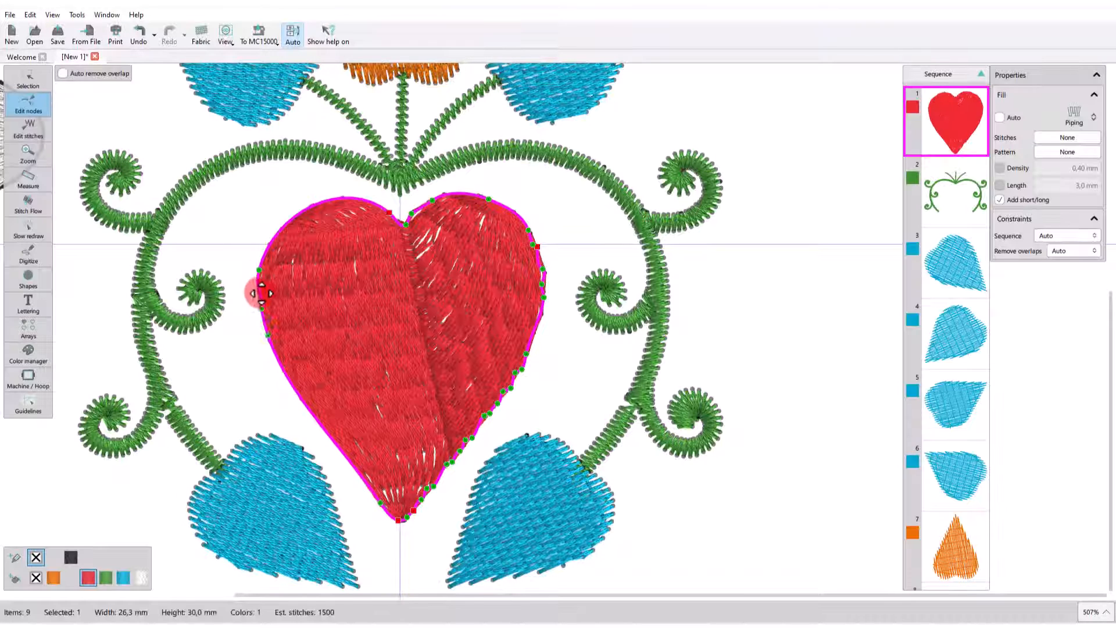
{"action": "left_click_drag", "start_coordinate": [260, 269], "coordinate": [260, 258]}
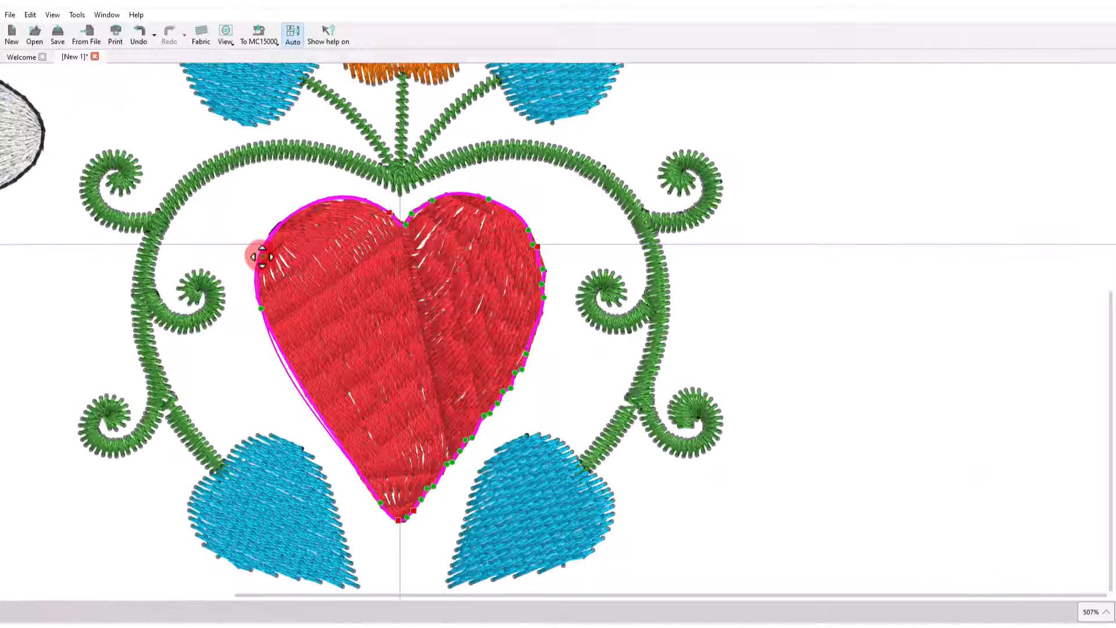
{"action": "left_click_drag", "start_coordinate": [416, 344], "coordinate": [492, 388]}
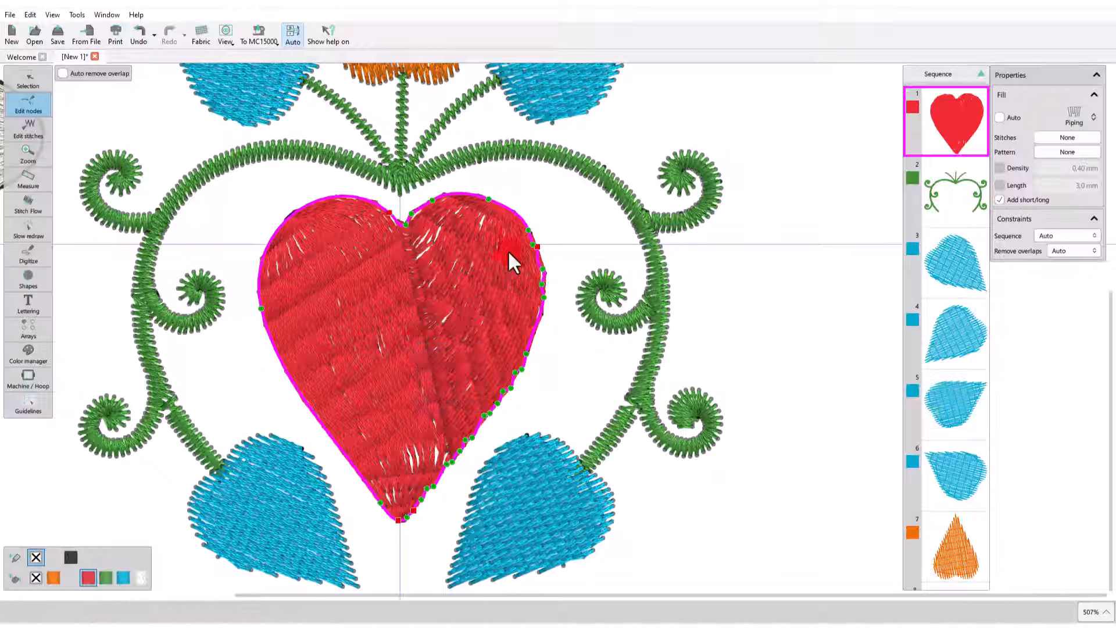
Step: Delete the surplus nodes on the heart's upper right edge and pull the curve outward to round the lobe
{"action": "left_click_drag", "start_coordinate": [515, 225], "coordinate": [559, 310]}
{"action": "key", "text": "Delete"}
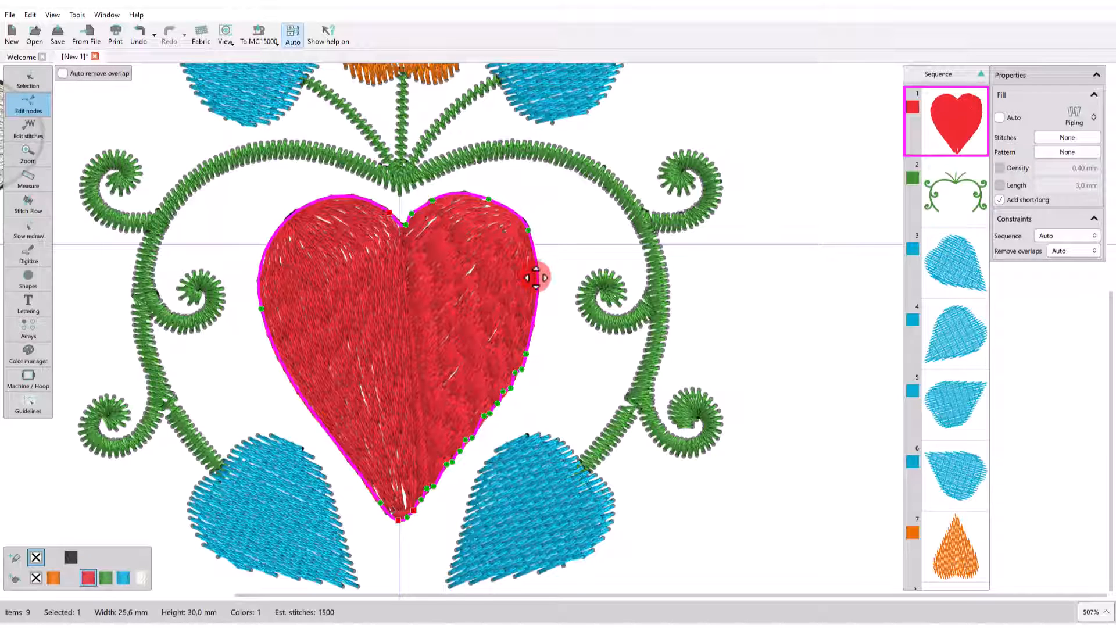
{"action": "left_click", "coordinate": [531, 239]}
{"action": "left_click_drag", "start_coordinate": [531, 238], "coordinate": [553, 248]}
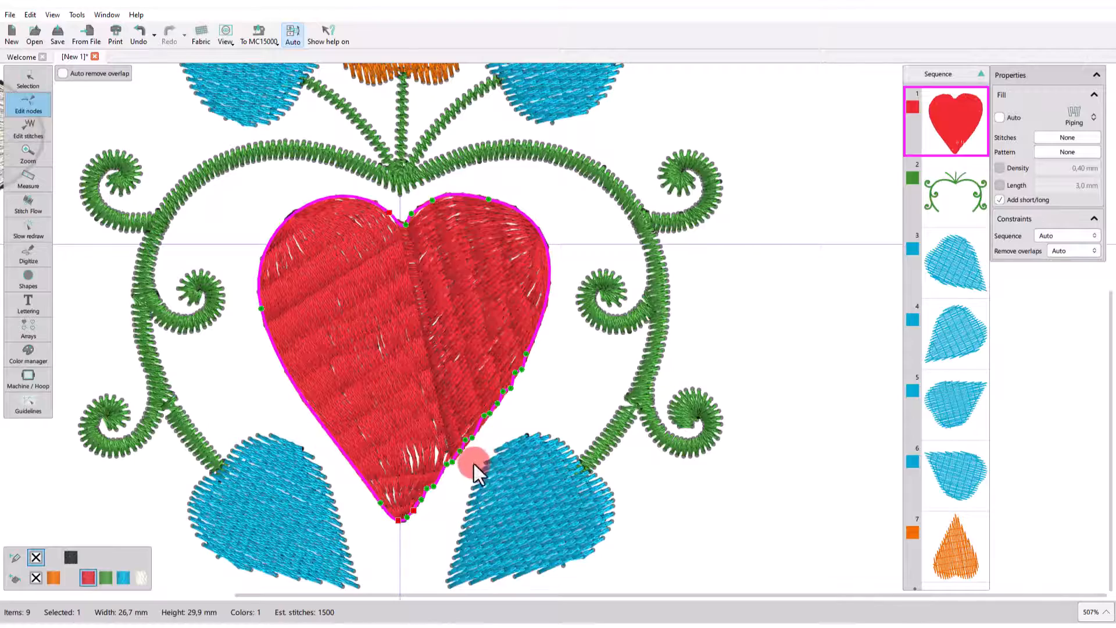
Step: Delete the surplus nodes along the heart's lower right edge to smooth it toward the tip
{"action": "scroll", "coordinate": [473, 458], "scroll_direction": "up", "scroll_amount": 4}
{"action": "left_click_drag", "start_coordinate": [394, 374], "coordinate": [515, 480]}
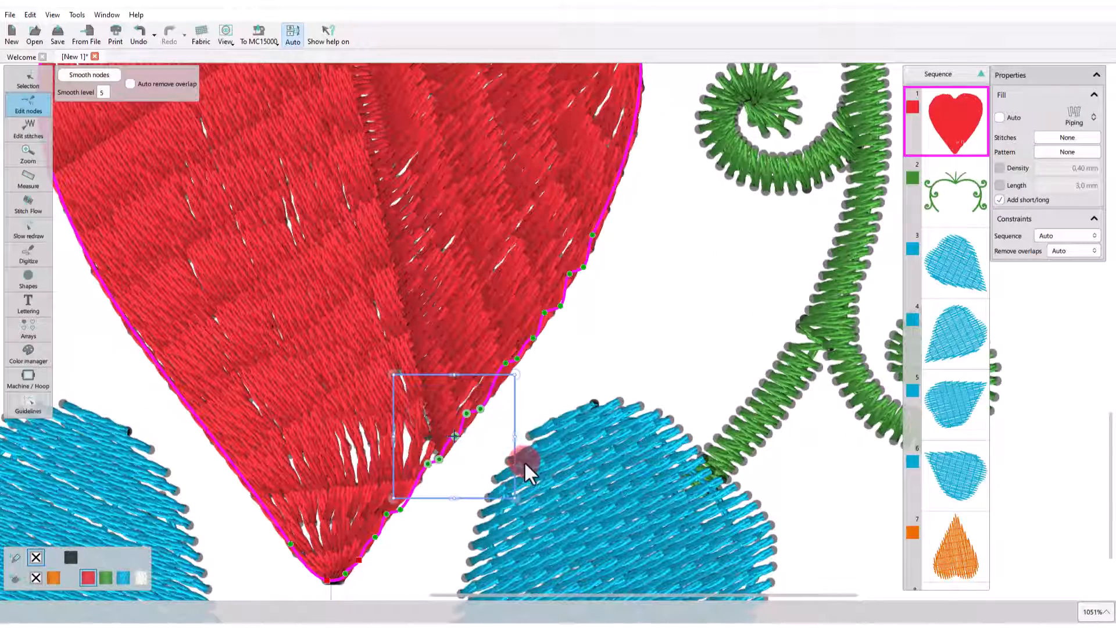
{"action": "key", "text": "Delete"}
{"action": "left_click_drag", "start_coordinate": [474, 199], "coordinate": [606, 386]}
{"action": "key", "text": "Delete"}
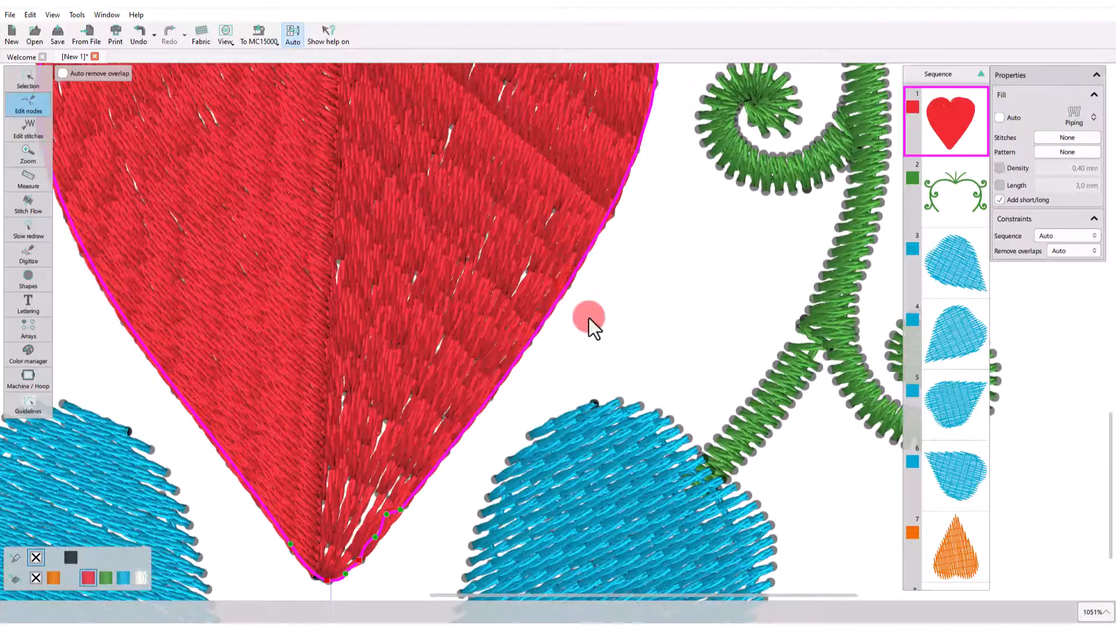
{"action": "scroll", "coordinate": [591, 324], "scroll_direction": "down", "scroll_amount": 5}
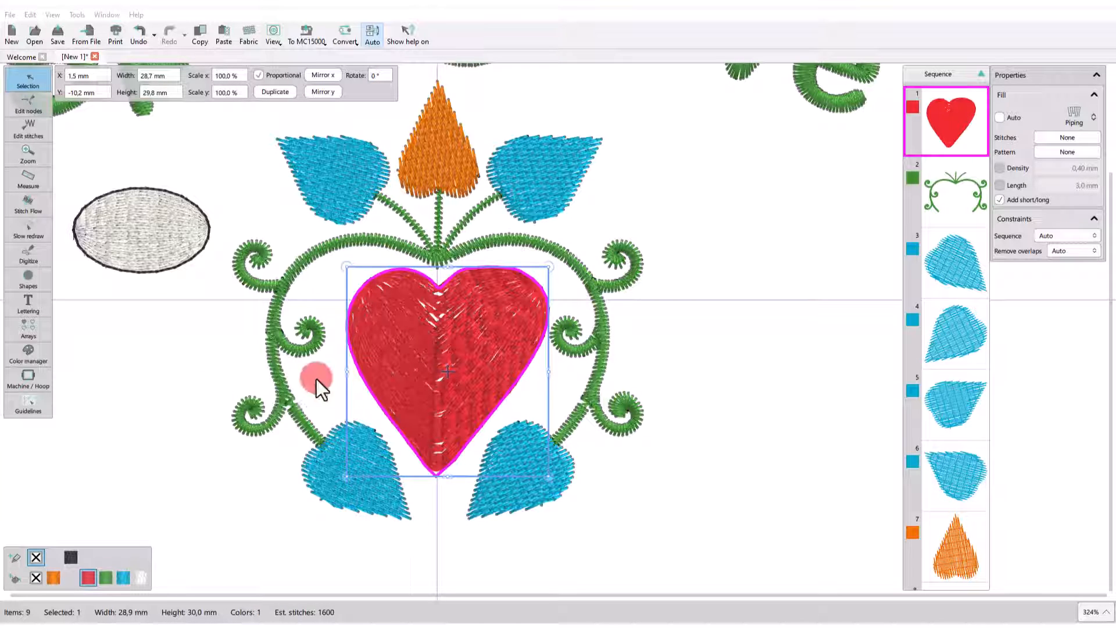
Step: Try the Netfill fill on the heart, and set its fill type to Satin
{"action": "left_click", "coordinate": [1082, 114]}
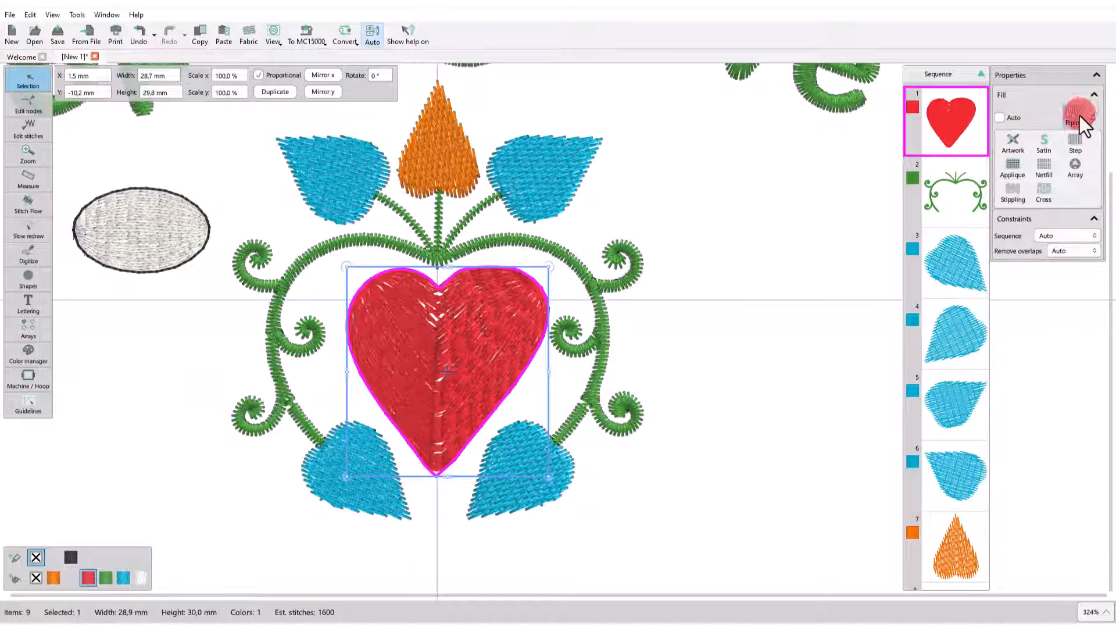
{"action": "left_click", "coordinate": [1041, 167]}
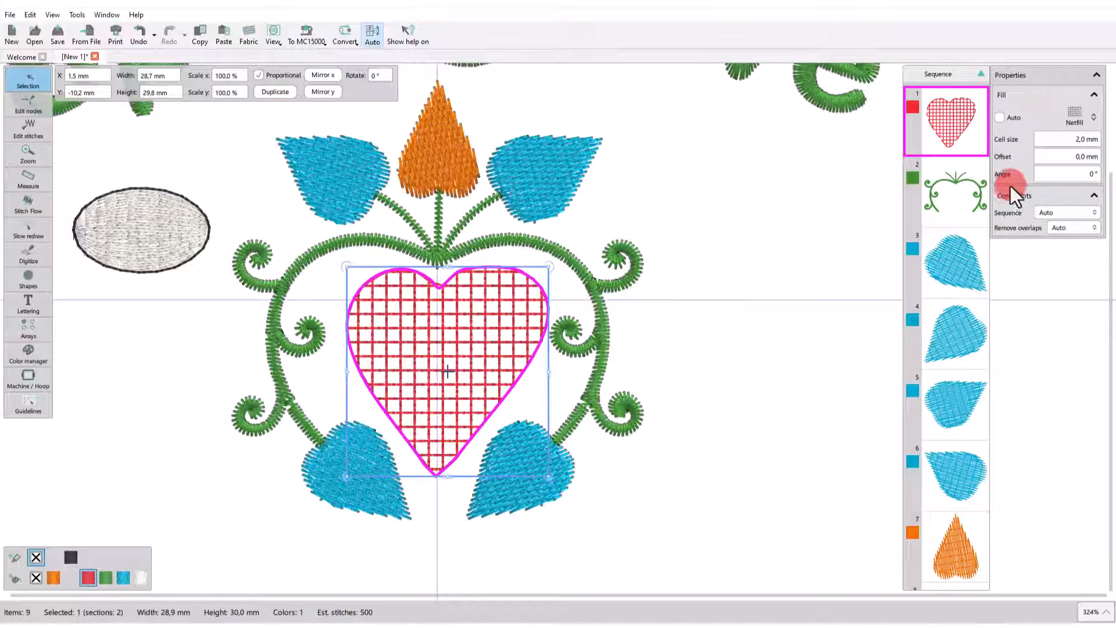
{"action": "left_click", "coordinate": [1080, 112]}
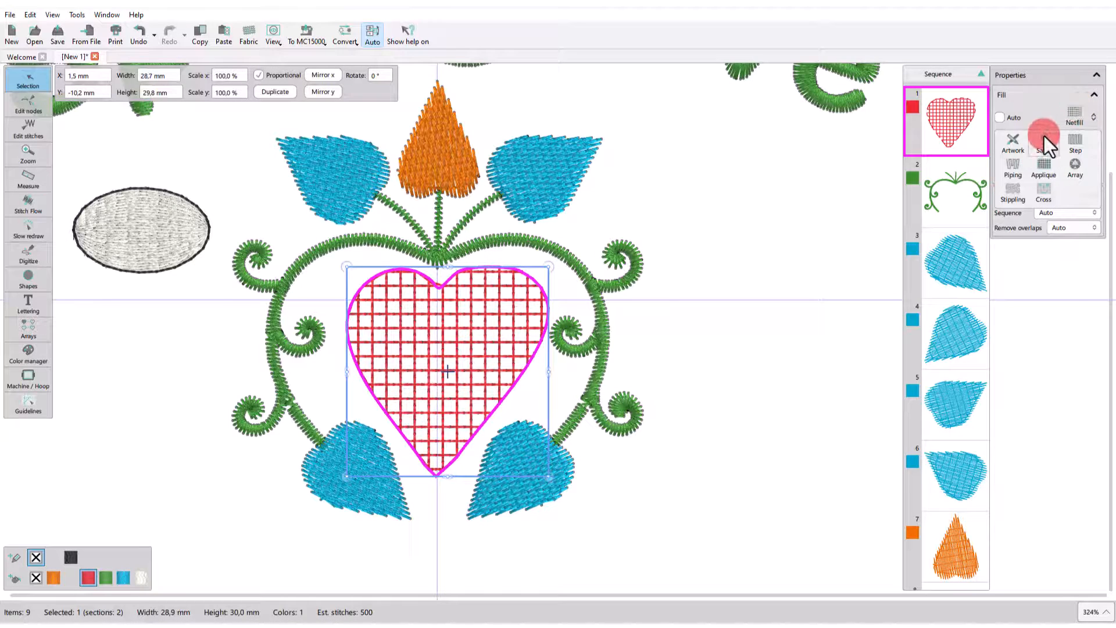
{"action": "left_click", "coordinate": [1044, 134]}
Step: Adjust the outline nodes on both sides of the heart's top notch to smooth the two lobes
{"action": "scroll", "coordinate": [450, 371], "scroll_direction": "up", "scroll_amount": 2}
{"action": "left_click", "coordinate": [22, 105]}
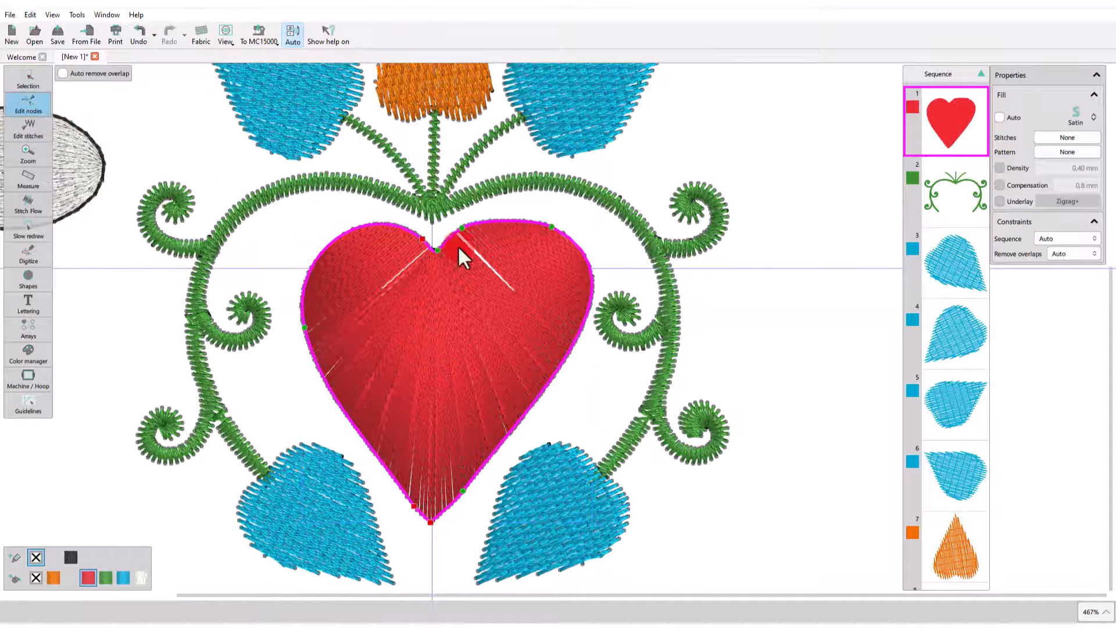
{"action": "scroll", "coordinate": [462, 236], "scroll_direction": "up", "scroll_amount": 2}
{"action": "left_click_drag", "start_coordinate": [472, 231], "coordinate": [465, 222]}
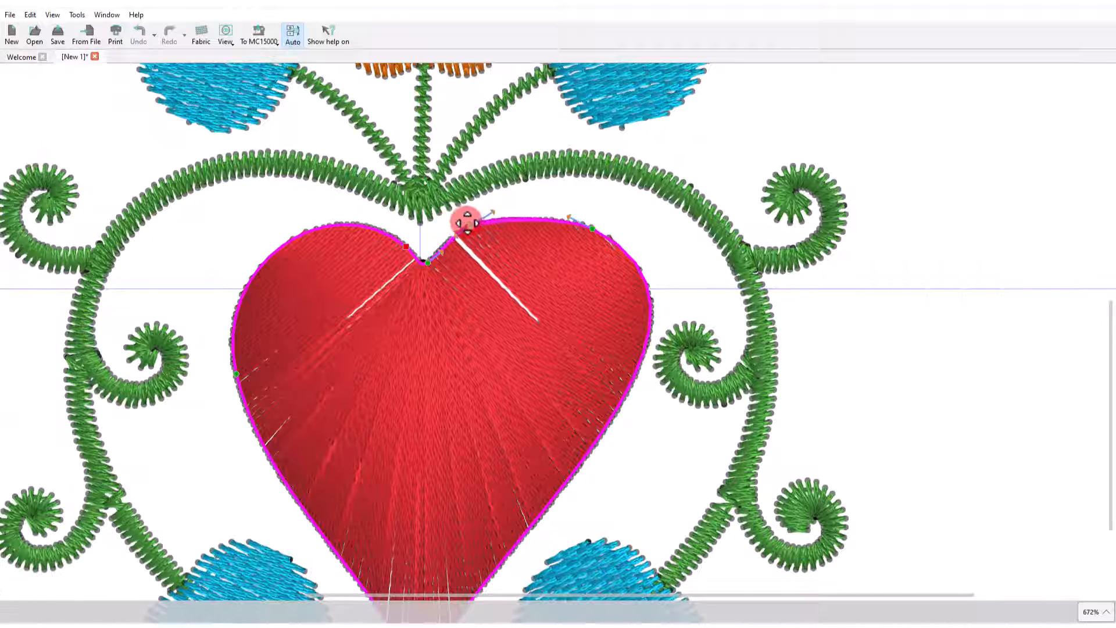
{"action": "left_click", "coordinate": [407, 239]}
{"action": "left_click_drag", "start_coordinate": [407, 248], "coordinate": [343, 221]}
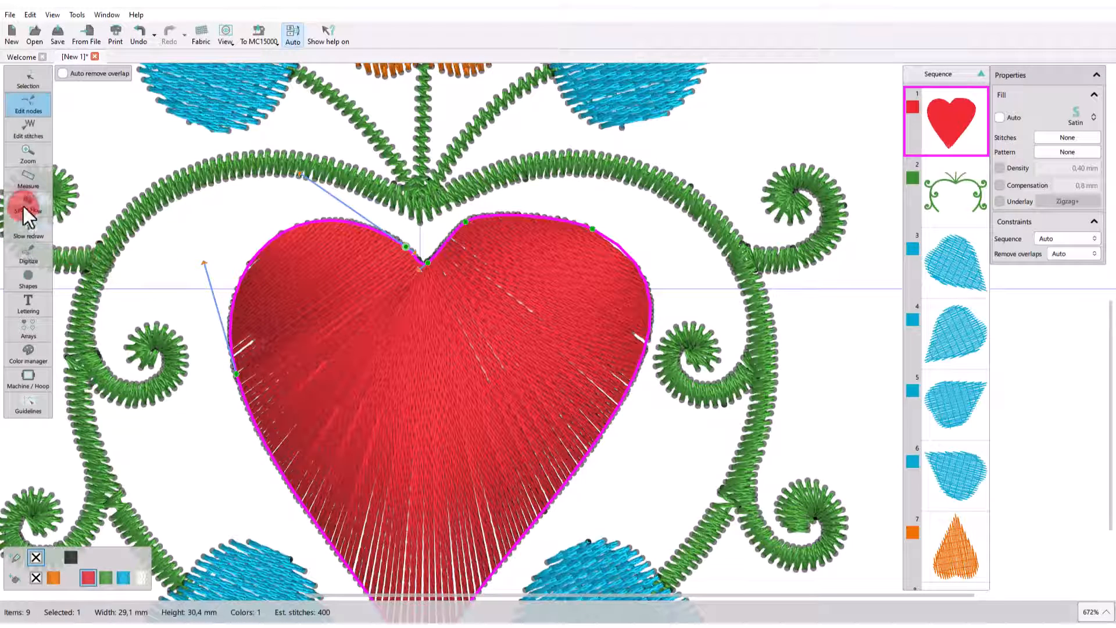
Step: Divide the heart's satin stitch flow with a near-vertical line from the top notch to the bottom tip
{"action": "left_click", "coordinate": [24, 207]}
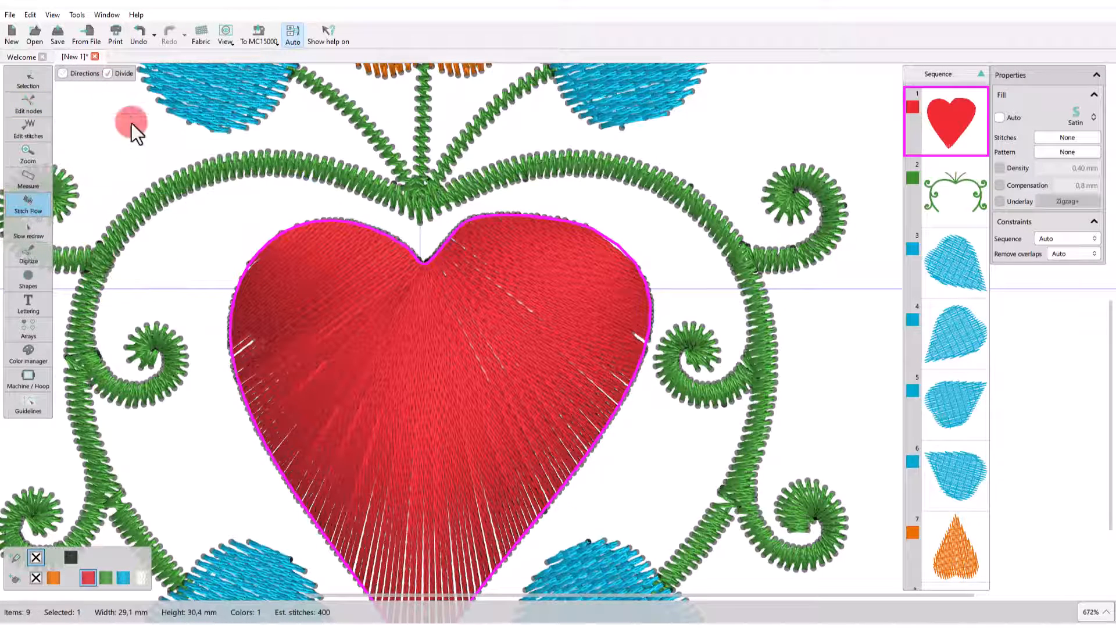
{"action": "left_click_drag", "start_coordinate": [426, 264], "coordinate": [414, 522]}
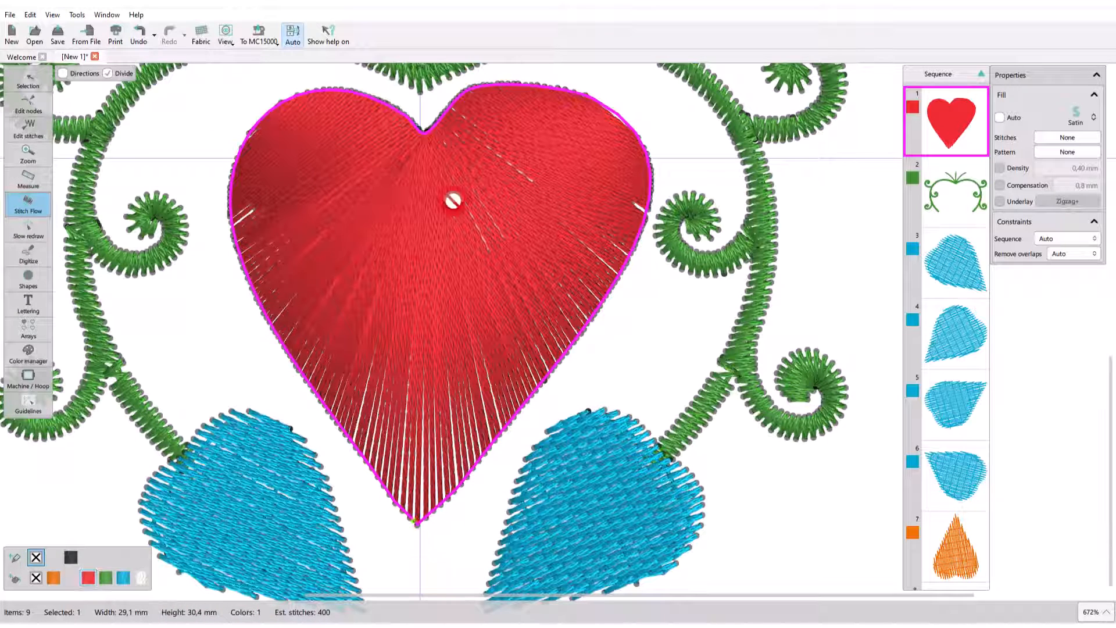
{"action": "left_click_drag", "start_coordinate": [422, 135], "coordinate": [392, 518]}
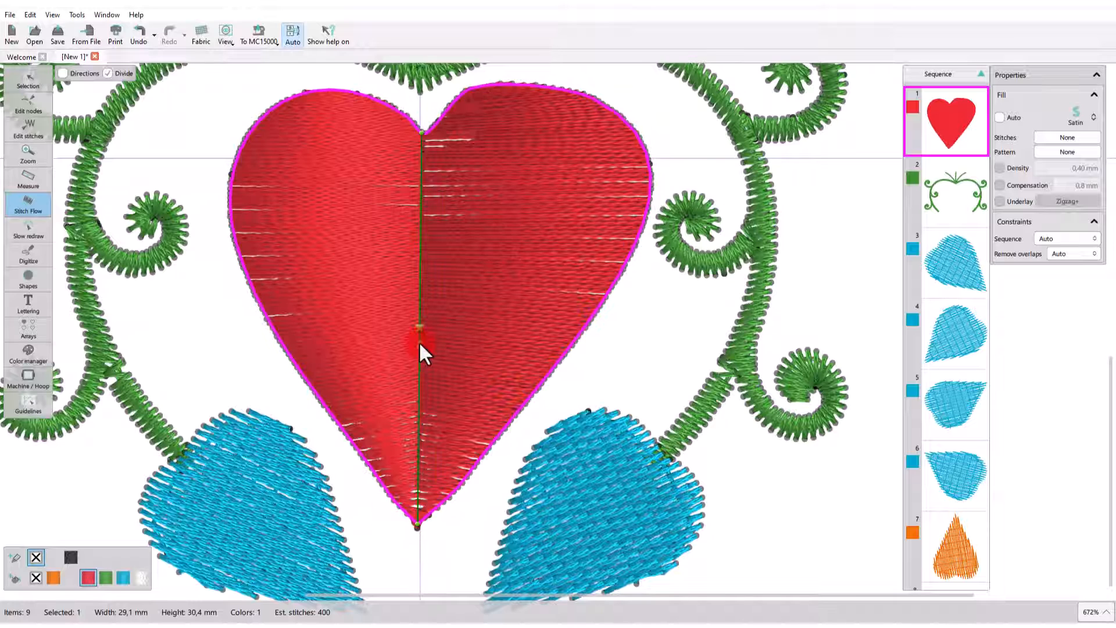
{"action": "left_click", "coordinate": [100, 134]}
{"action": "left_click", "coordinate": [28, 78]}
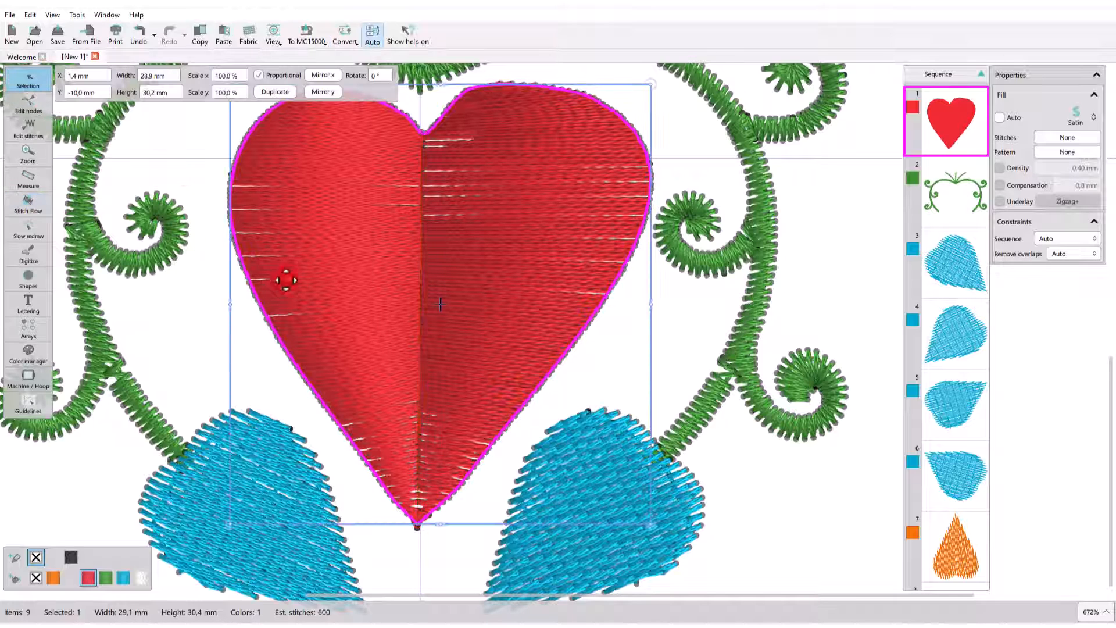
{"action": "left_click", "coordinate": [313, 420]}
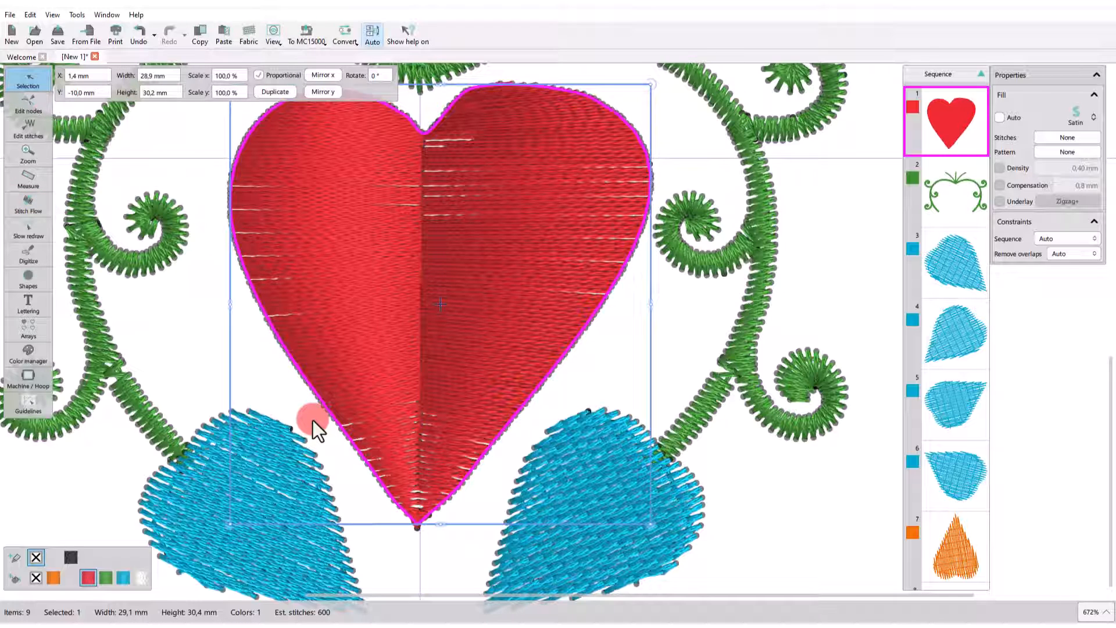